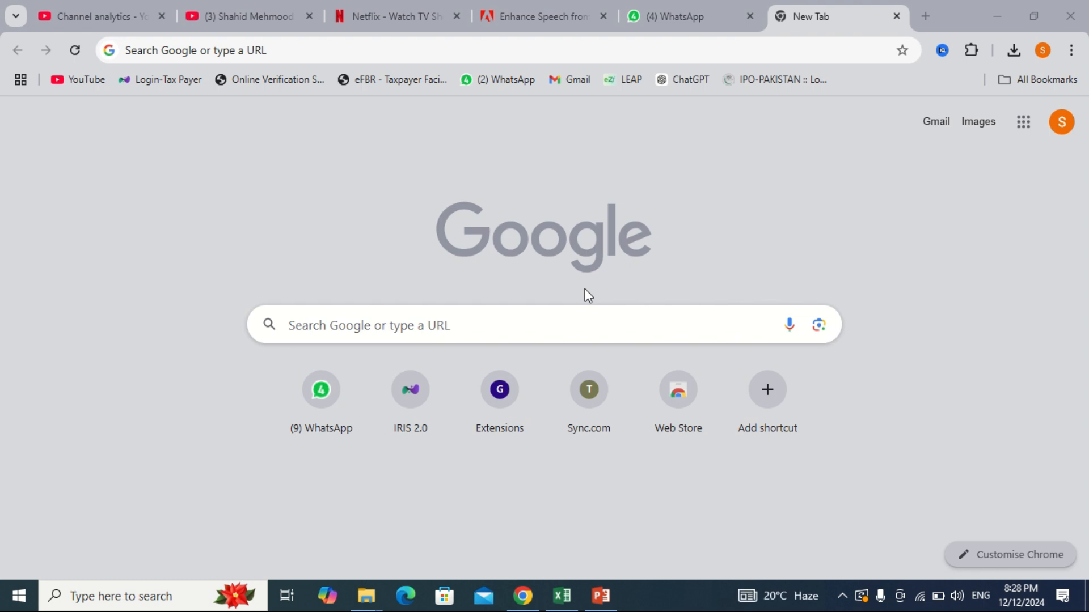
# Step: Open the IRIS taxpayer login page, dismiss the scam warning, and focus the Registration No. field
pyautogui.click(166, 80)
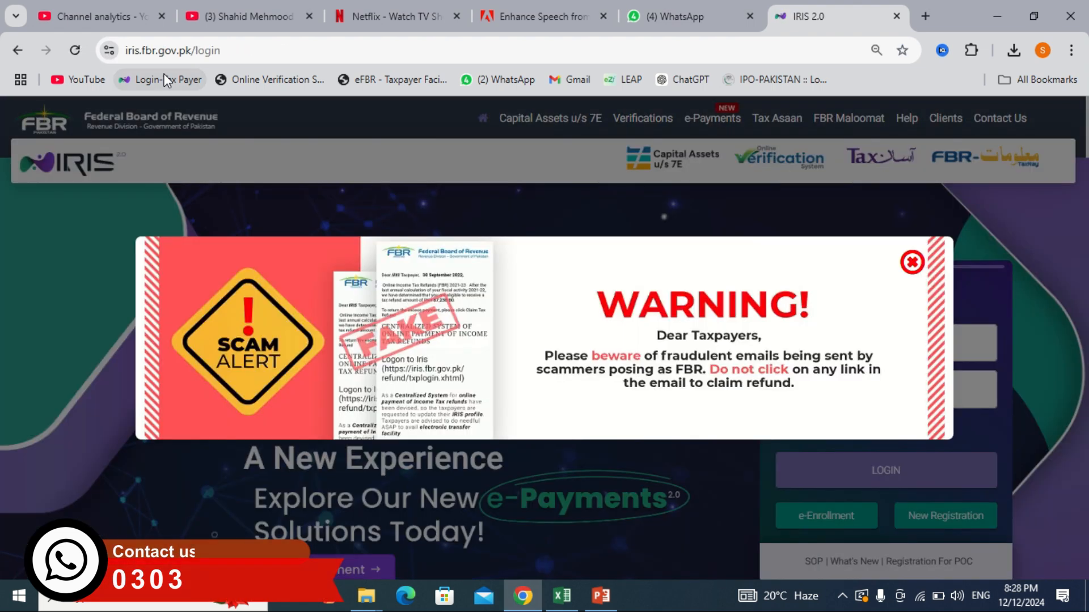
pyautogui.click(906, 273)
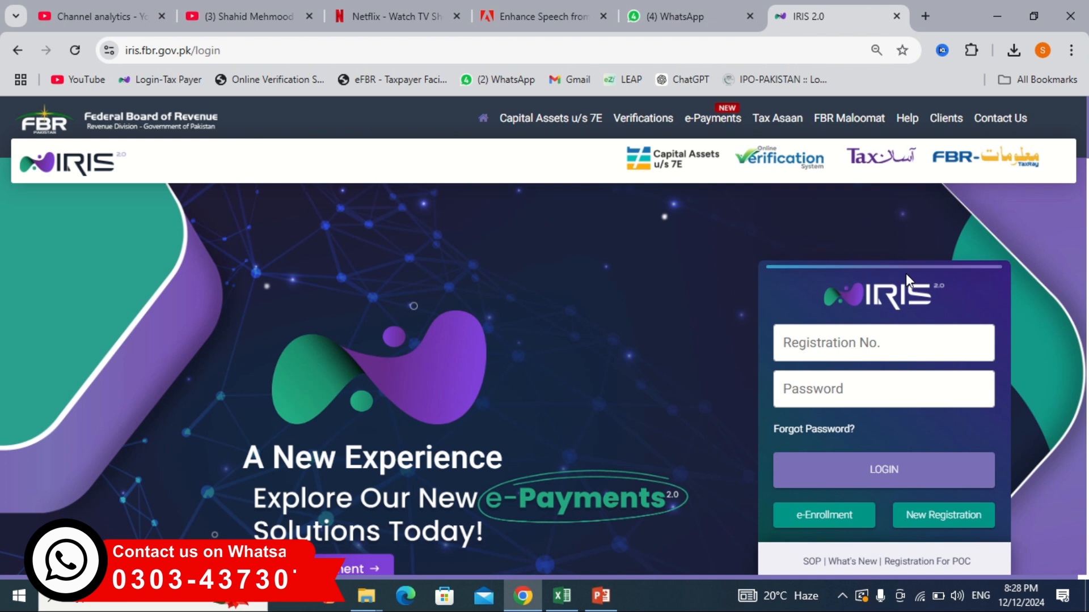
pyautogui.click(859, 339)
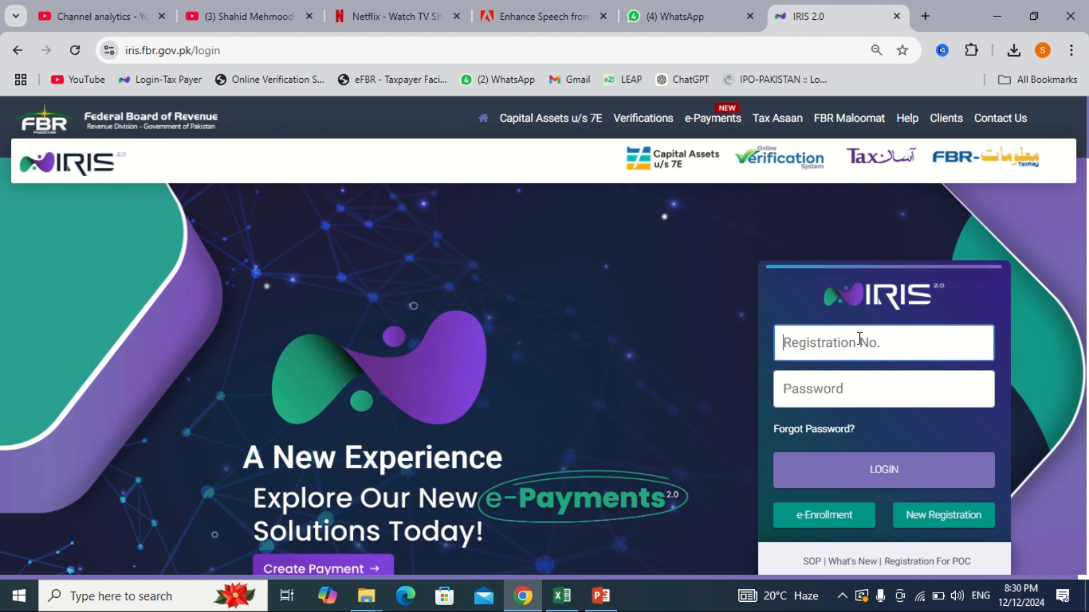
# Step: Log in with the saved credentials and bring up the Registration forms list
pyautogui.click(860, 343)
pyautogui.click(874, 379)
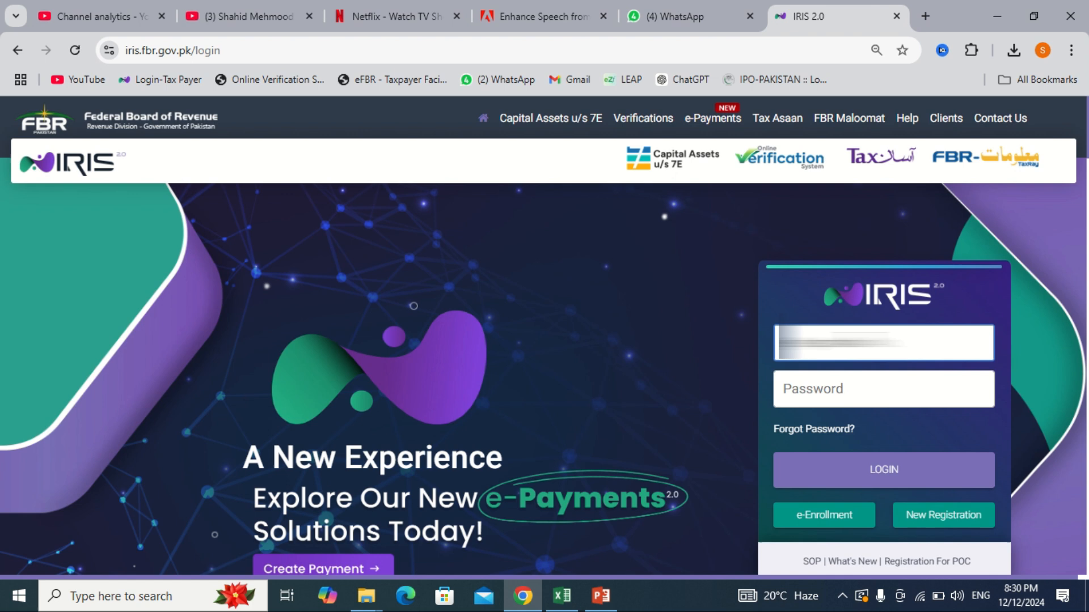
pyautogui.click(893, 469)
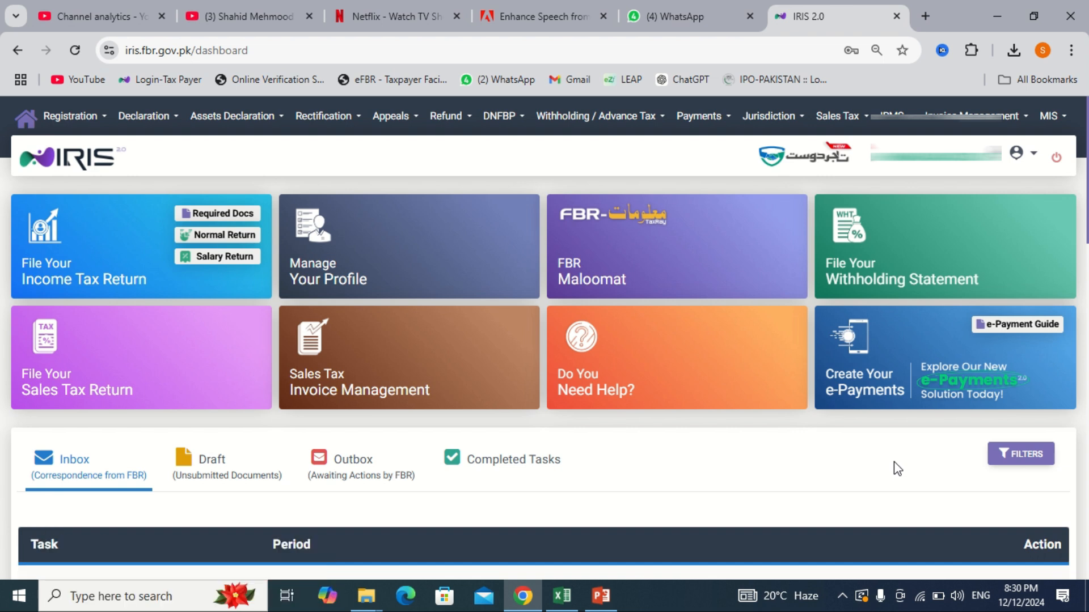
pyautogui.click(104, 120)
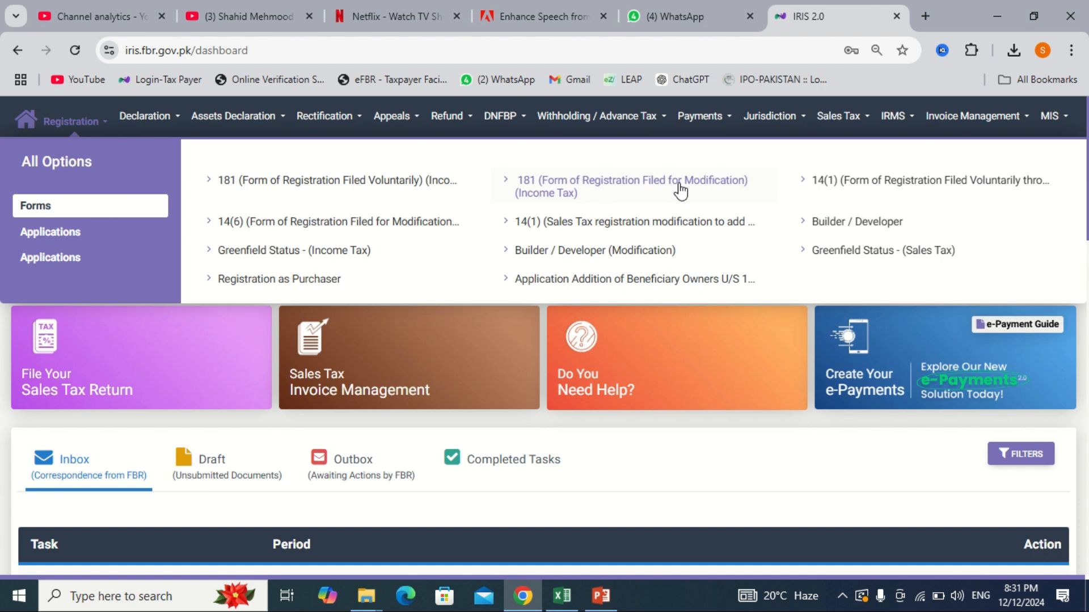
# Step: Start a Form 181 voluntary registration with registrant type Association of Persons
pyautogui.click(334, 187)
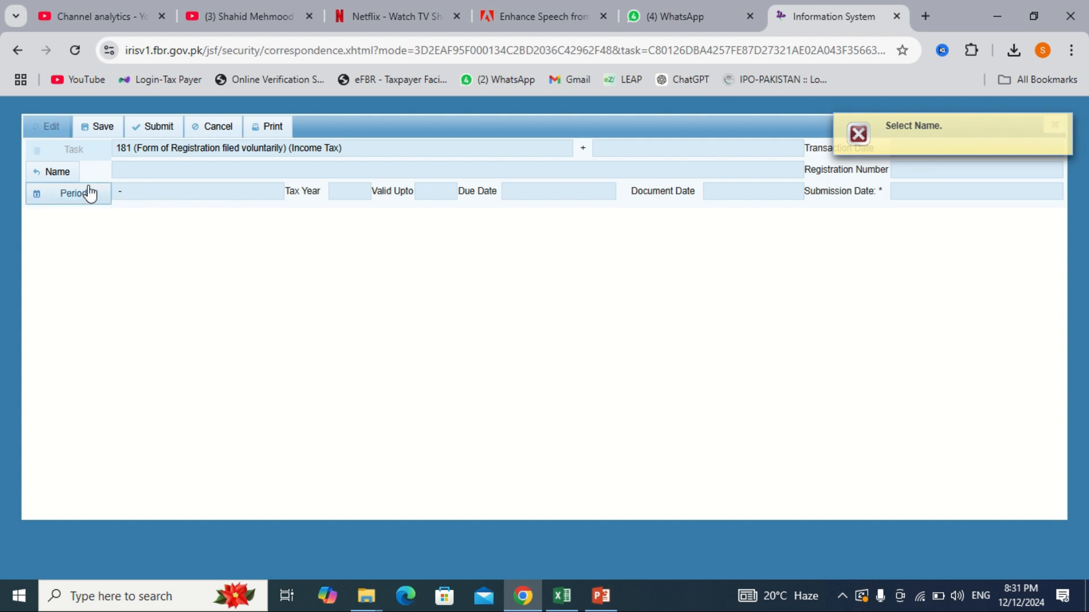
pyautogui.click(68, 175)
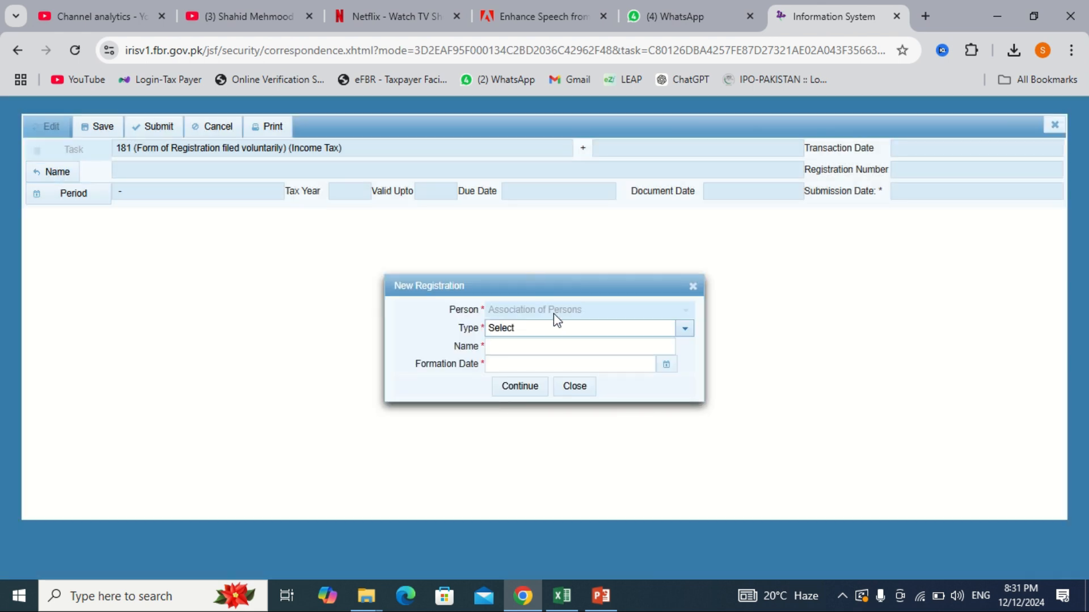
pyautogui.click(558, 334)
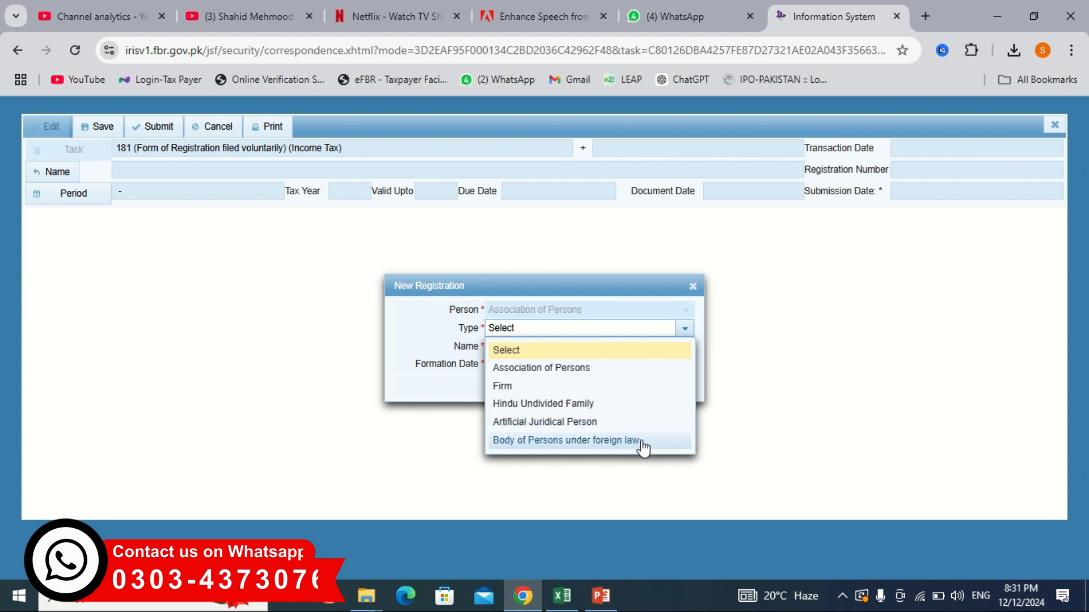
pyautogui.click(567, 370)
# Step: Enter the name 'XYZ Traders' and formation date 12-Dec-2024, then confirm
pyautogui.click(554, 352)
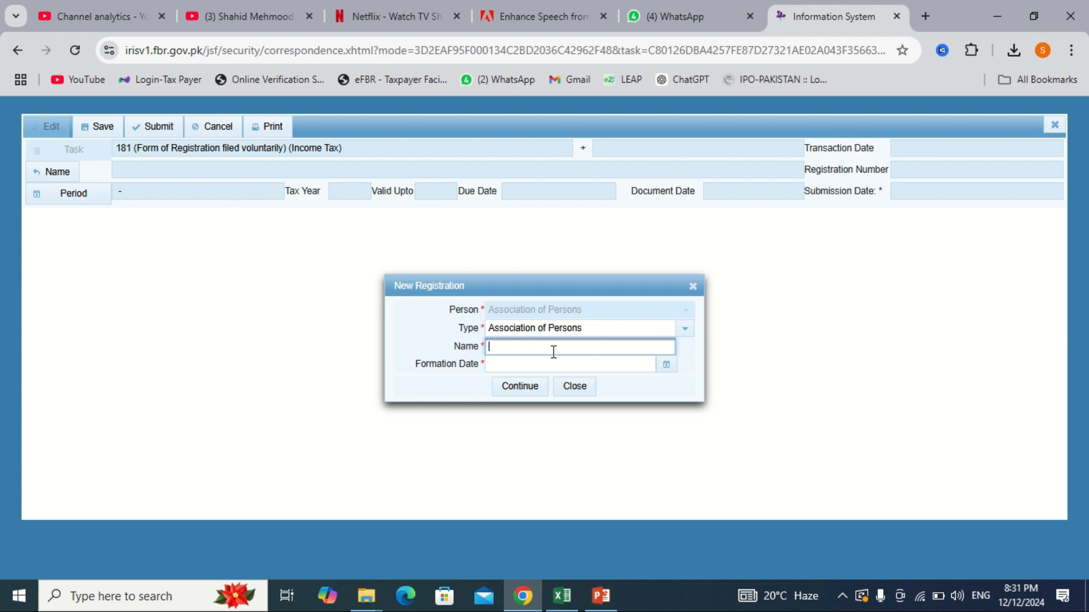
pyautogui.write('XYZ Traders')
pyautogui.click(668, 366)
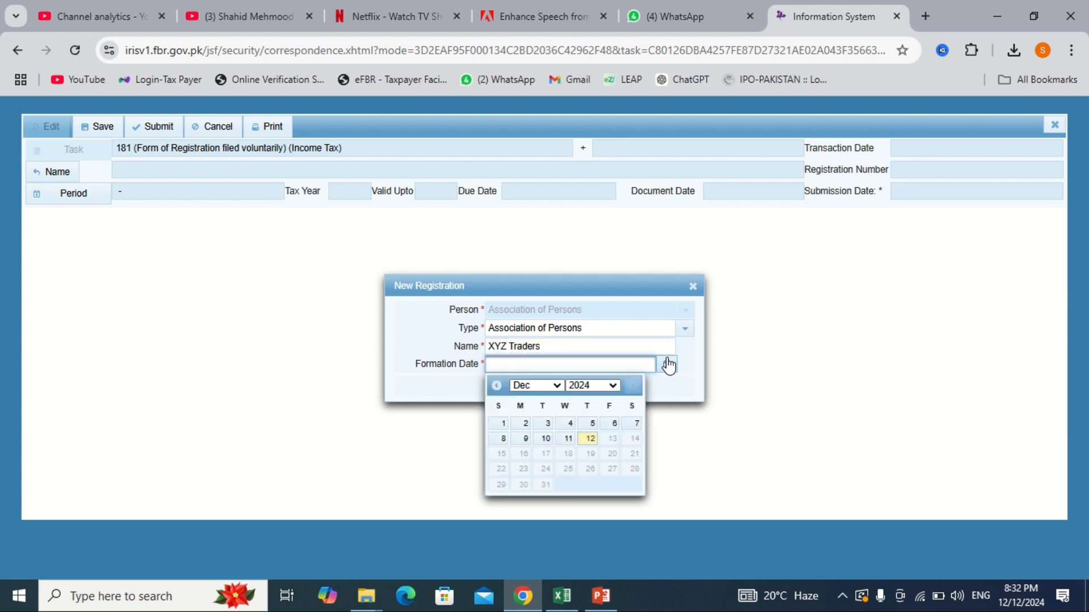
pyautogui.click(588, 442)
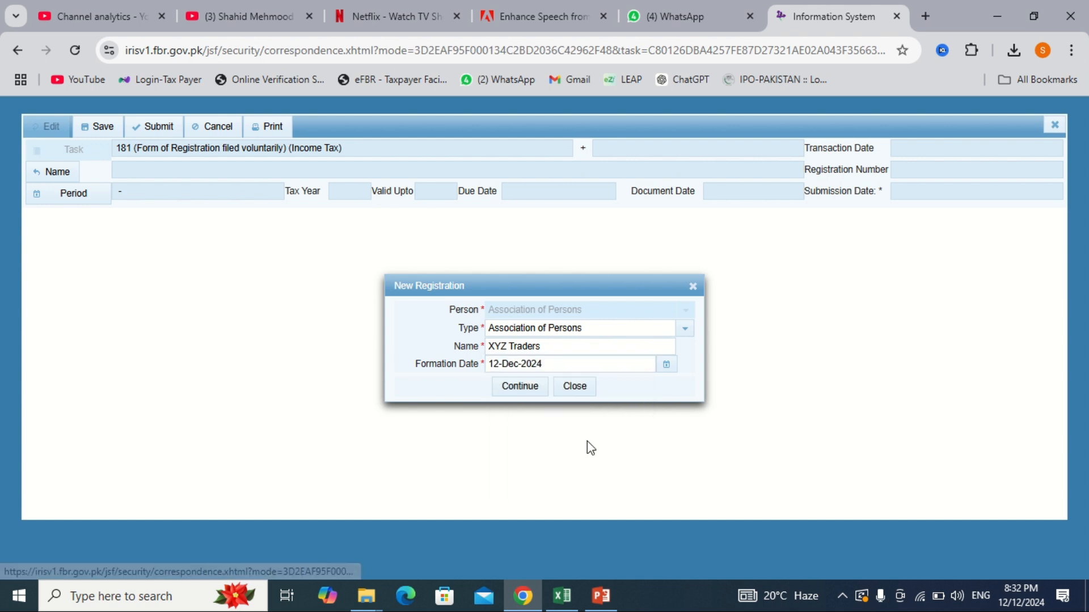
pyautogui.click(531, 399)
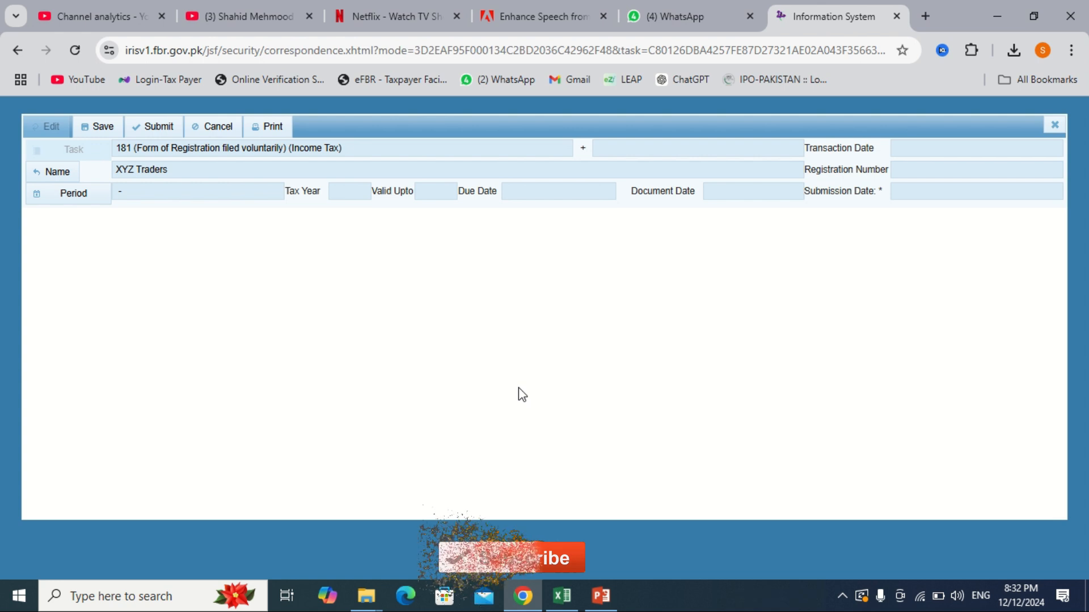
# Step: Search tax period 2025 and select the 01-Jul-2024 to 30-Jun-2025 period
pyautogui.click(77, 202)
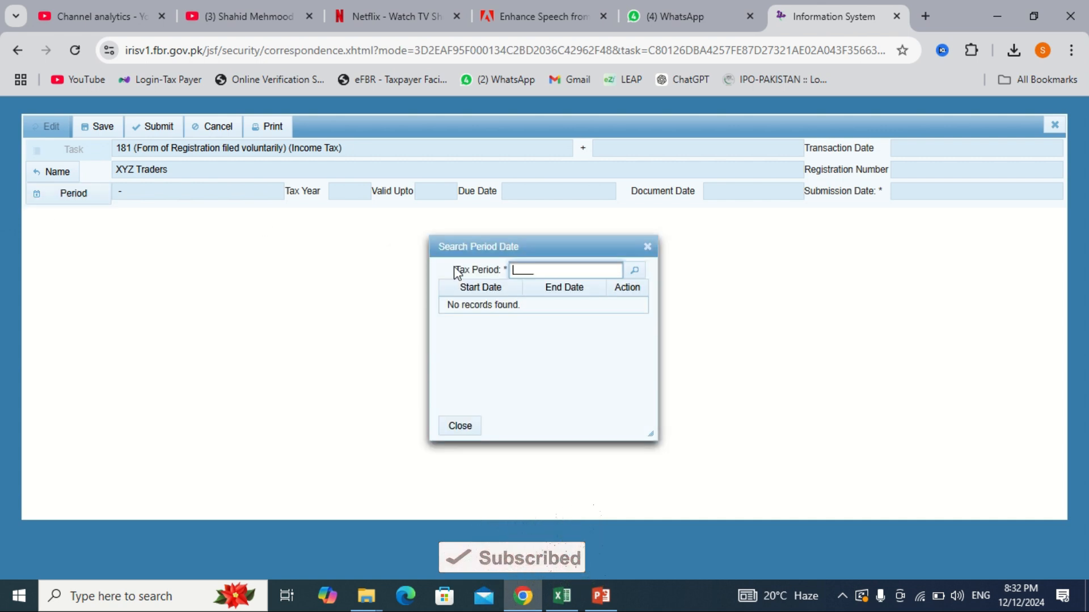
pyautogui.write('2024')
pyautogui.press('Return')
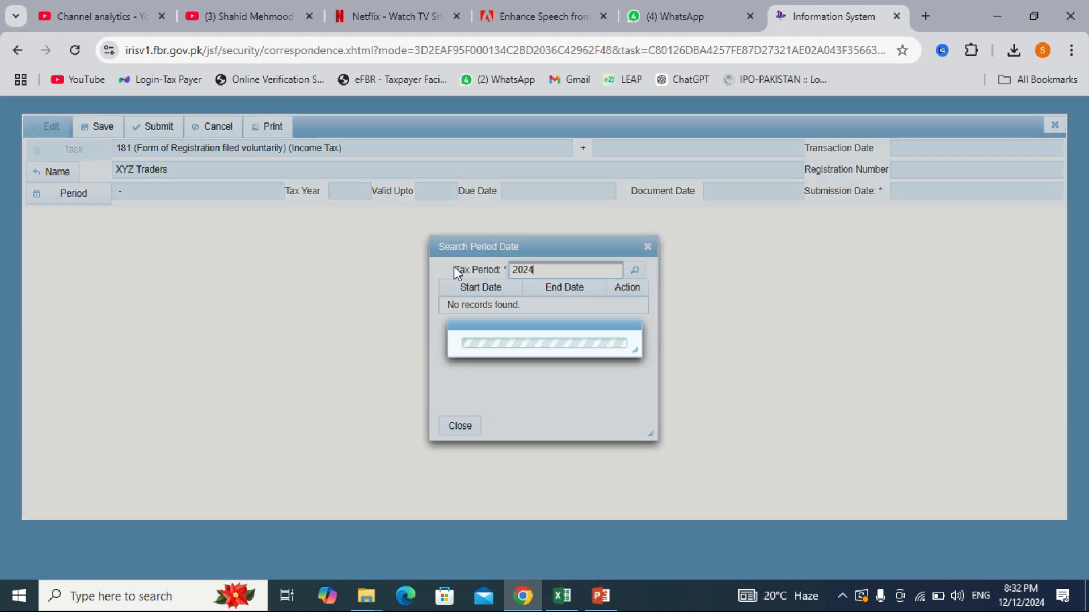
pyautogui.click(587, 269)
pyautogui.write('2025')
pyautogui.press('Return')
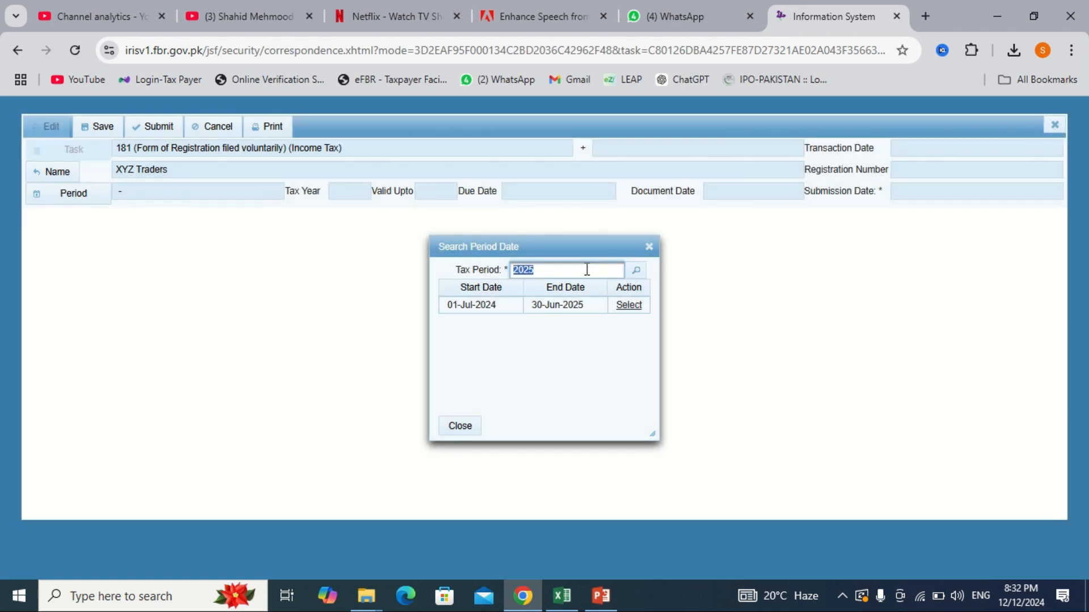
pyautogui.click(636, 309)
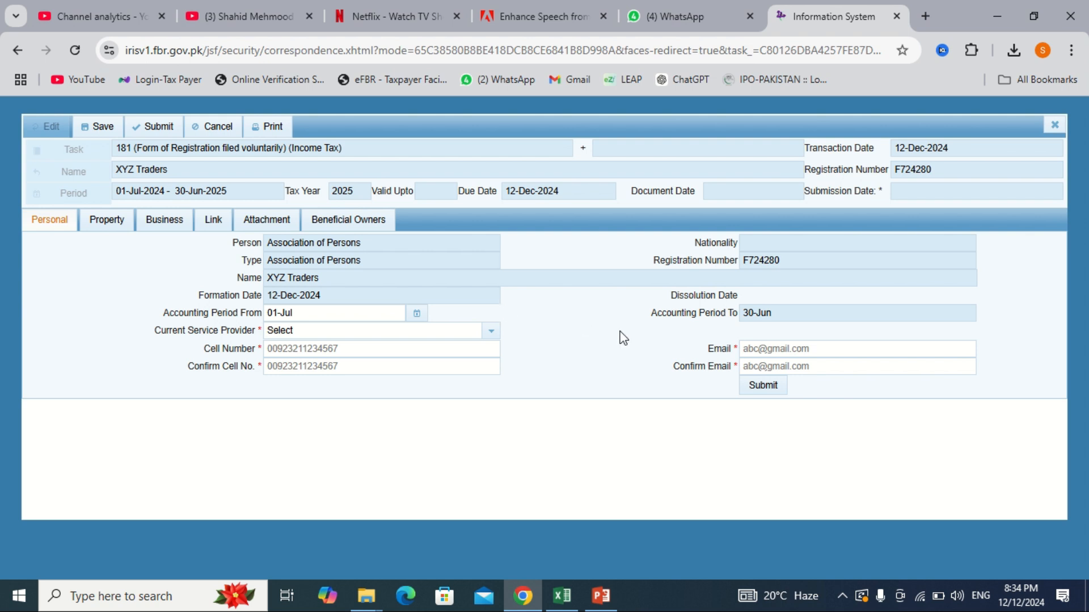
# Step: Add business 'XYZ Traders', acquired 12/12/24 with capacity Owner, and begin an activity entry
pyautogui.click(108, 220)
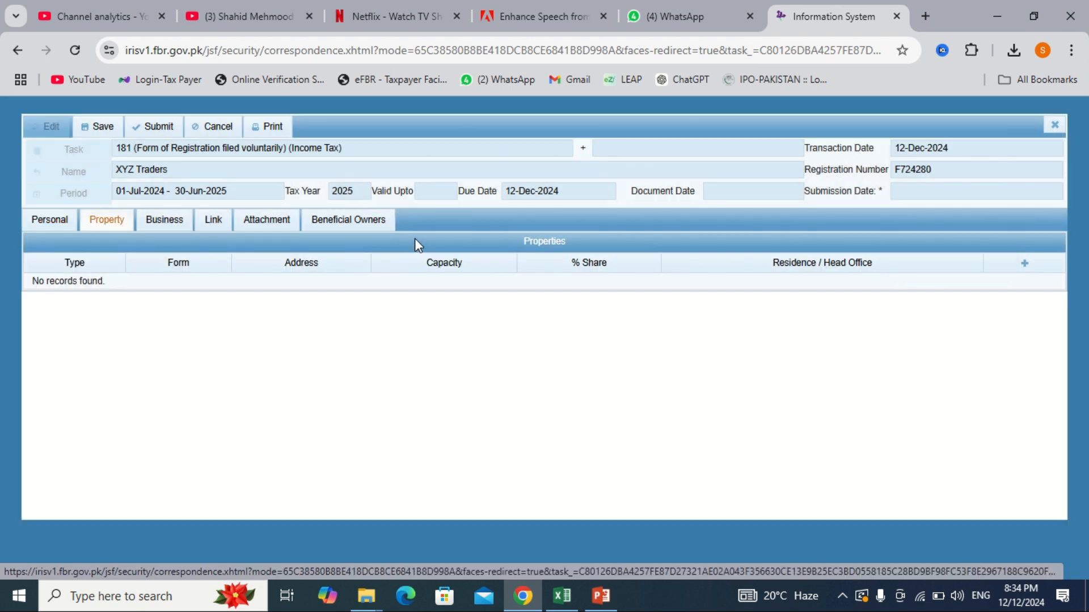
pyautogui.click(163, 221)
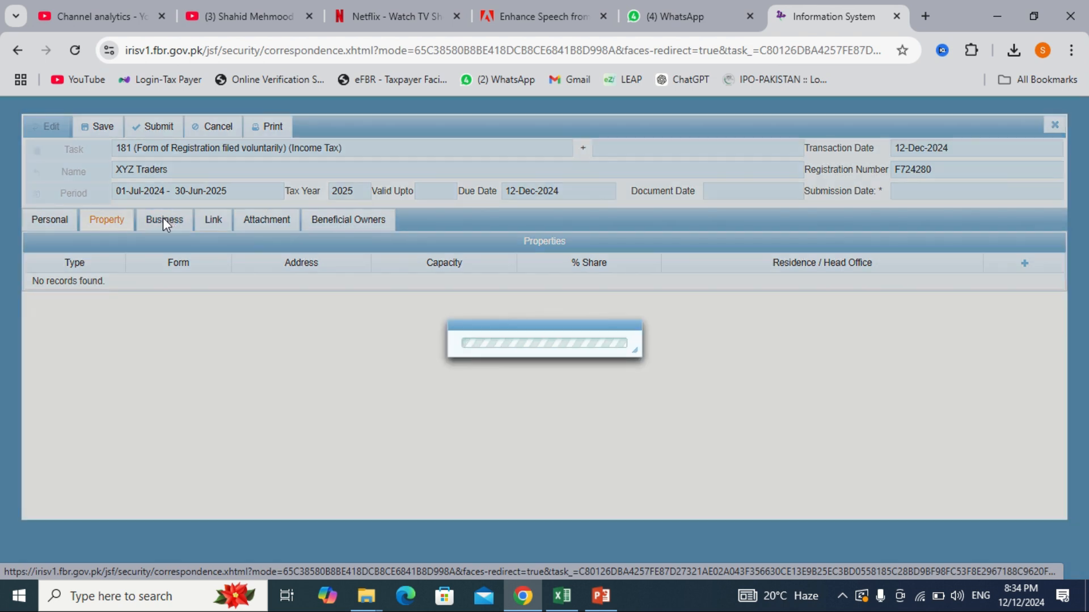
pyautogui.click(1023, 263)
pyautogui.write('XYZ Traders')
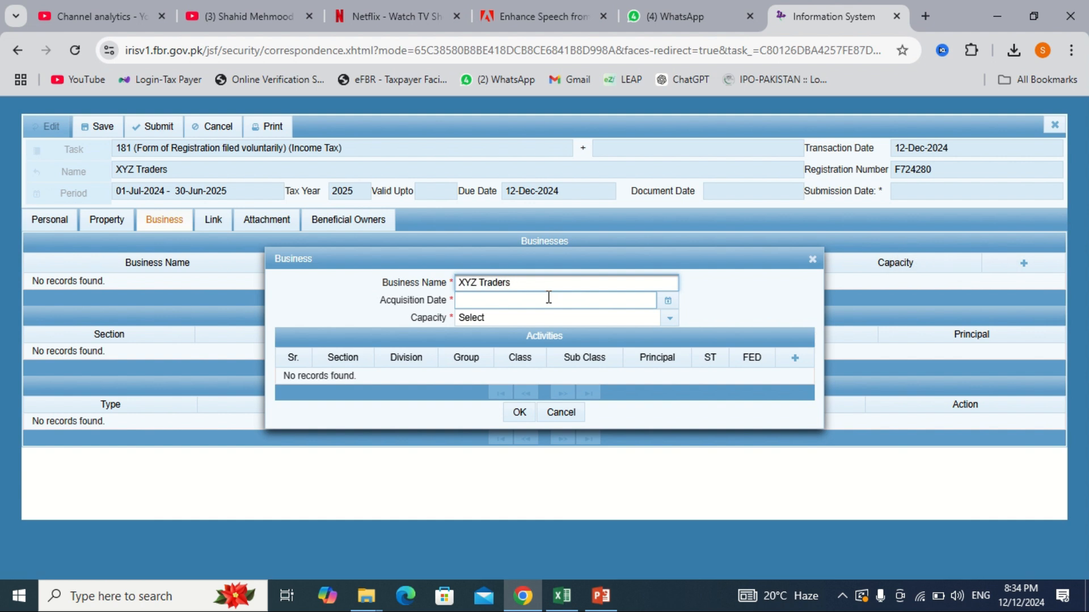
pyautogui.click(667, 302)
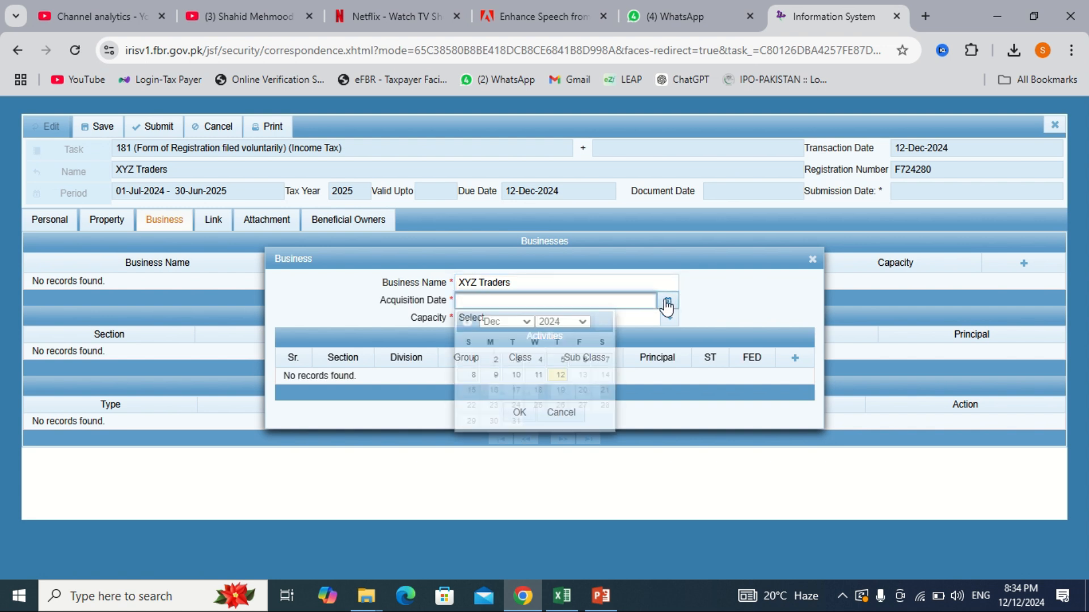
pyautogui.click(560, 375)
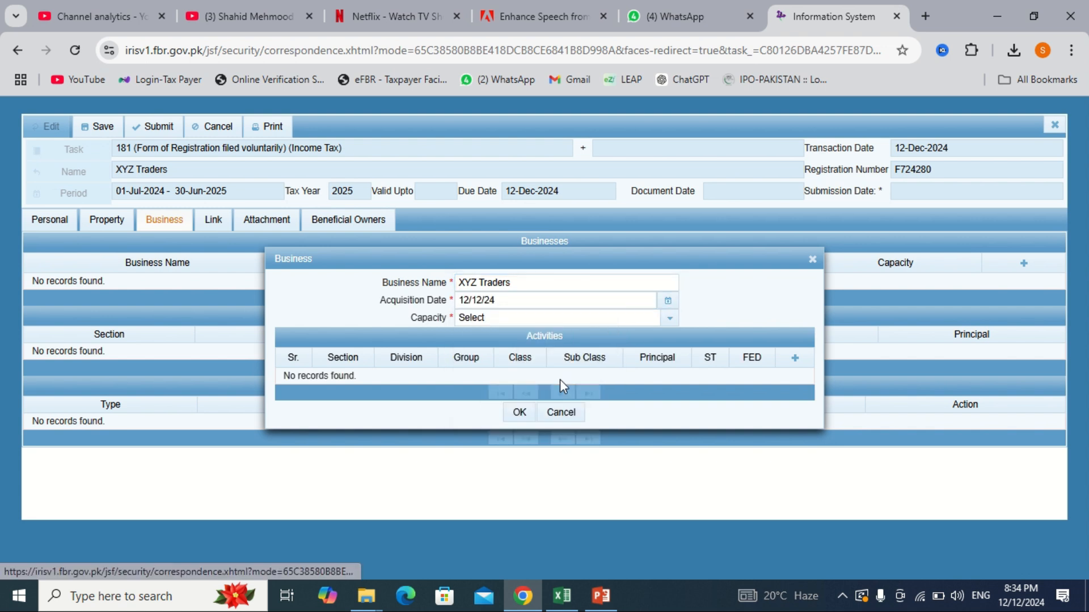
pyautogui.click(656, 322)
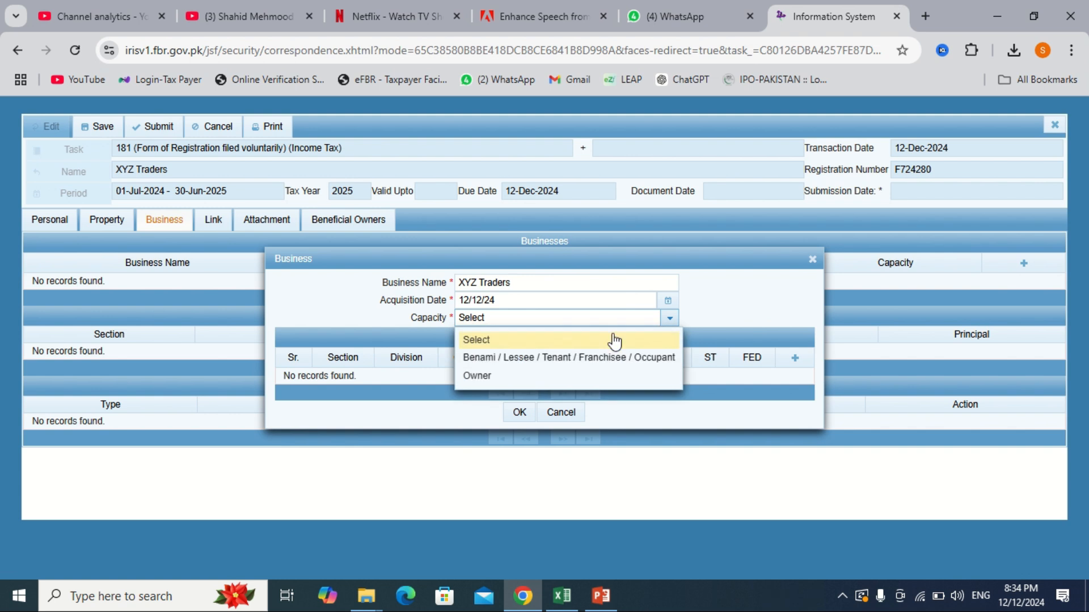
pyautogui.click(506, 377)
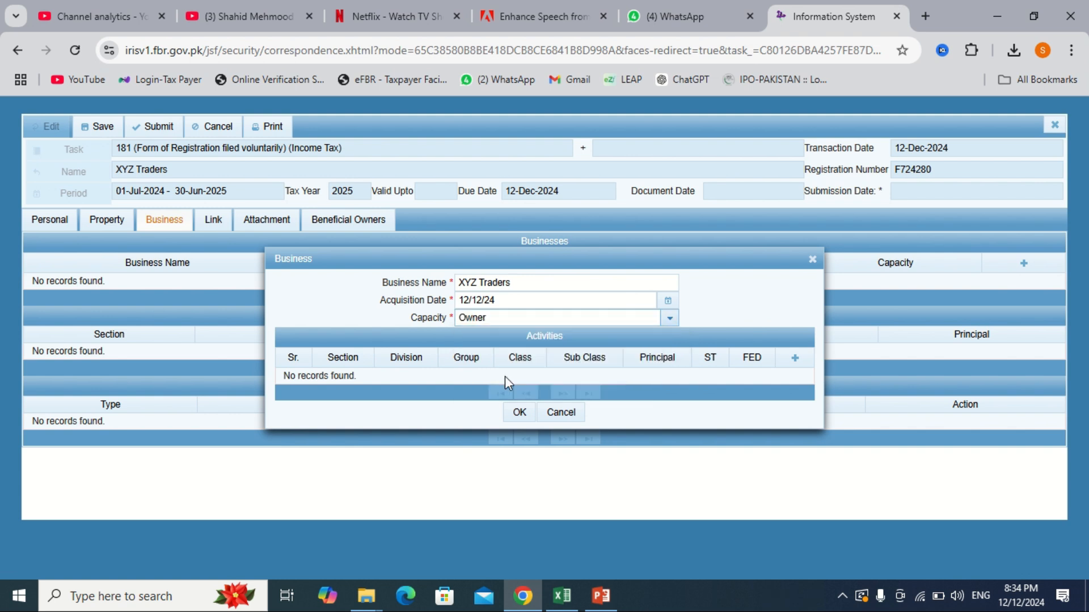
pyautogui.click(793, 358)
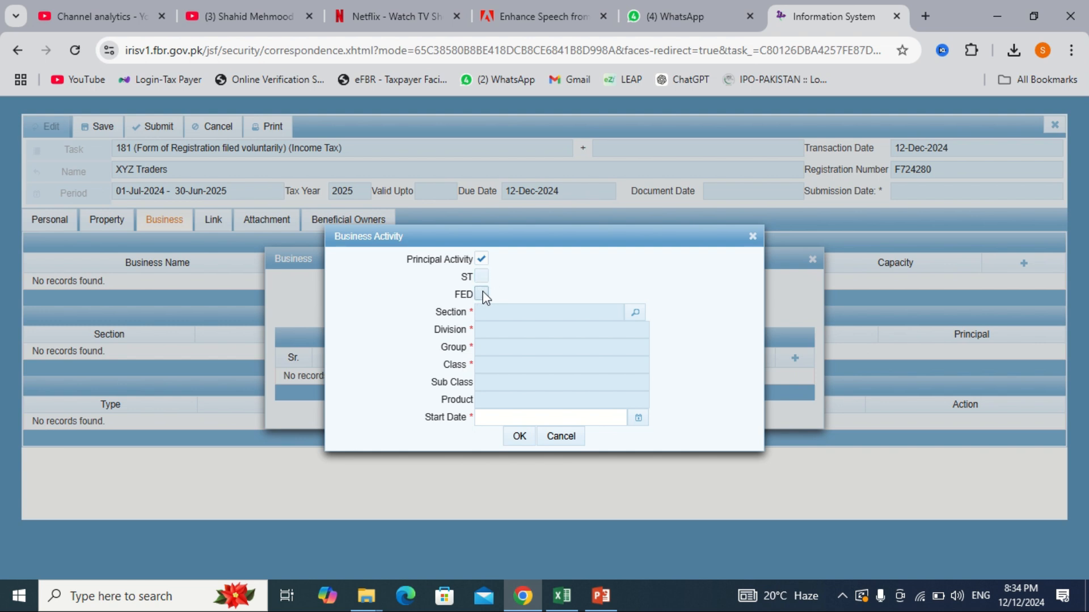
# Step: Add the crude petroleum extraction activity starting 12 Dec 2024 and save the business
pyautogui.click(635, 313)
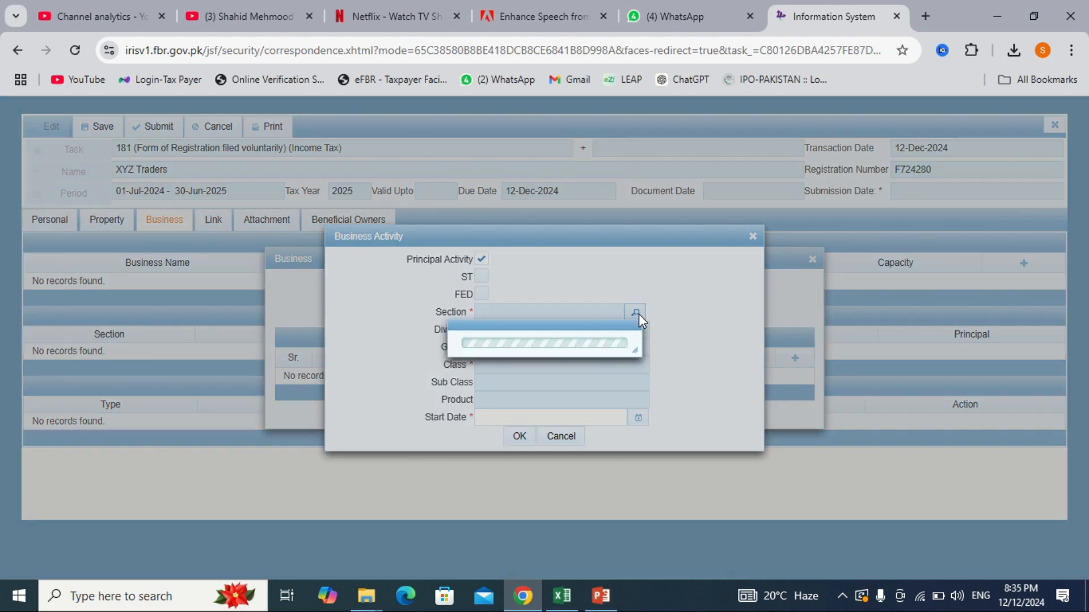
pyautogui.click(485, 267)
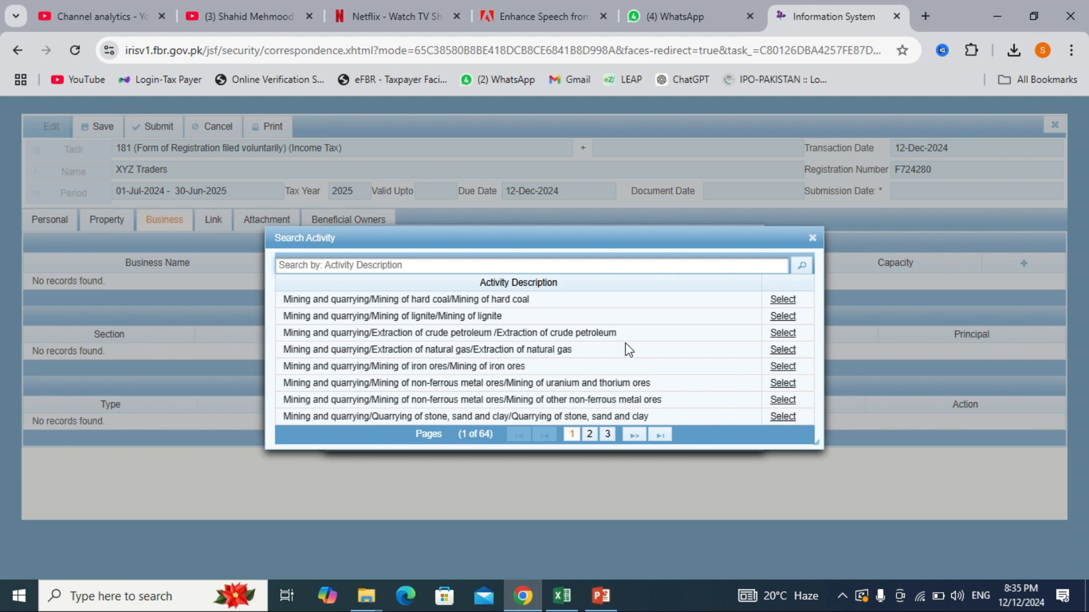
pyautogui.click(782, 332)
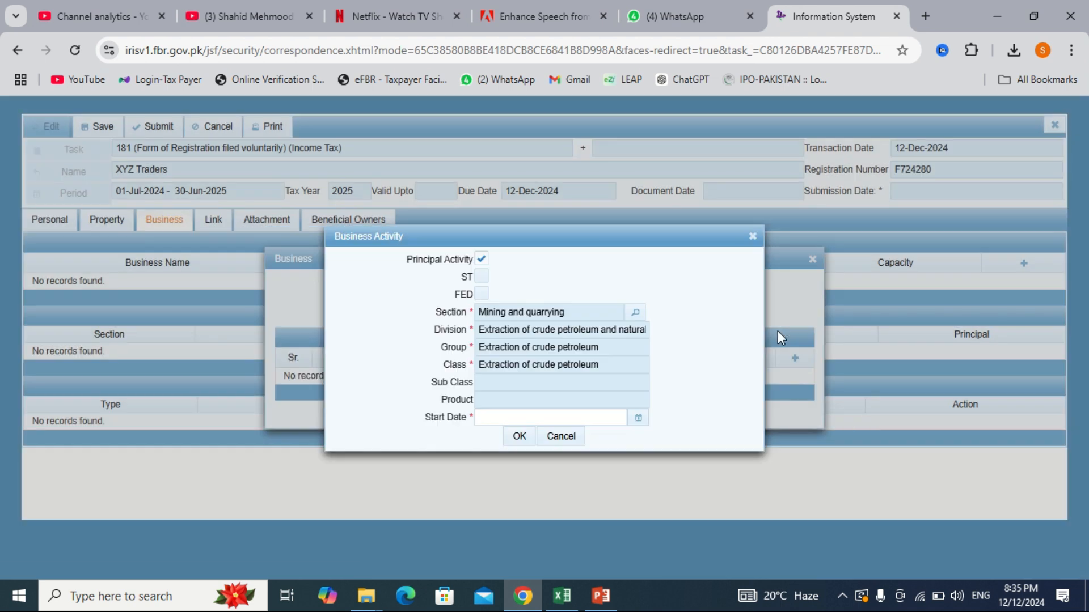
pyautogui.click(637, 418)
pyautogui.click(577, 491)
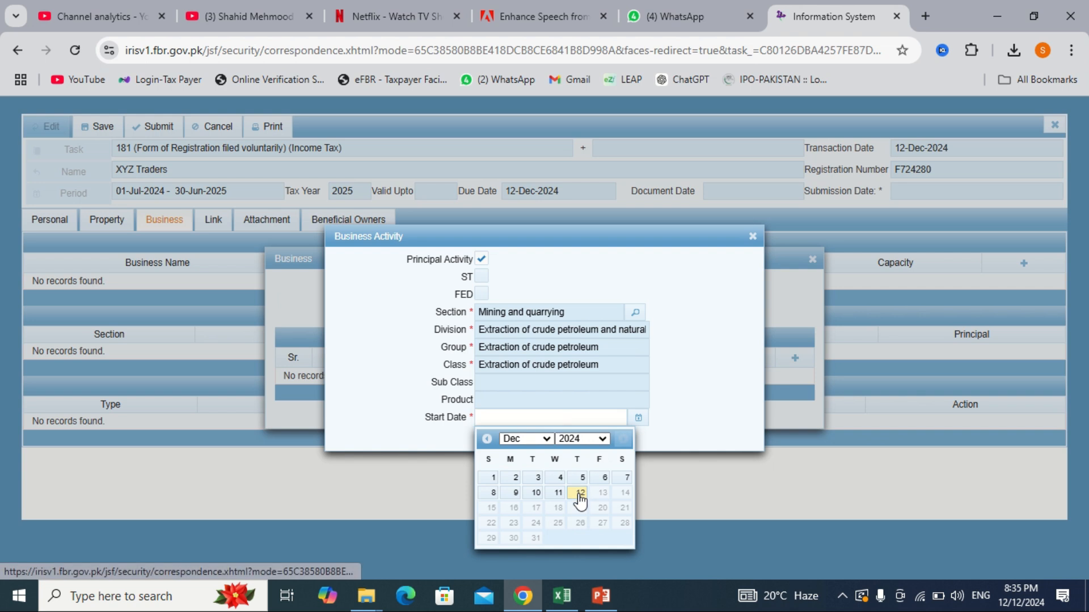
pyautogui.click(518, 437)
pyautogui.click(519, 442)
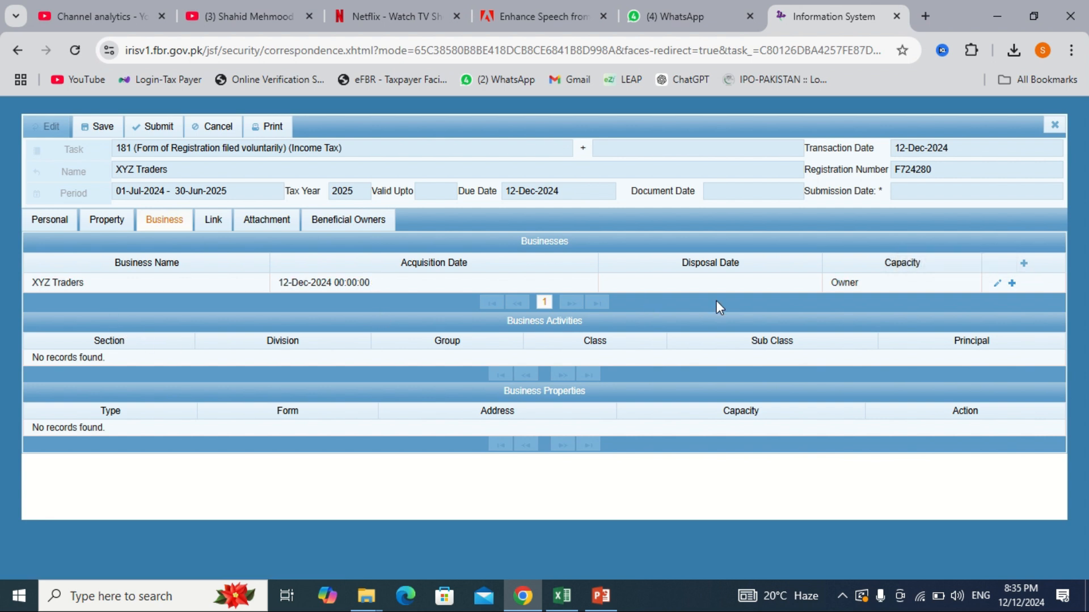
# Step: Add a new property for XYZ Traders with type Commercial Property
pyautogui.click(1011, 283)
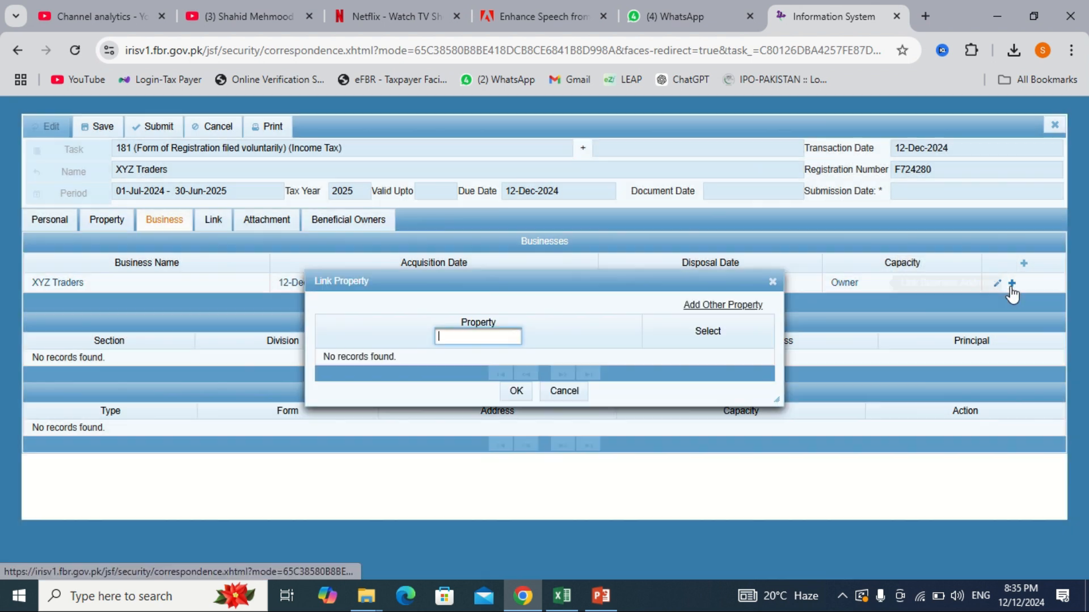
pyautogui.click(771, 282)
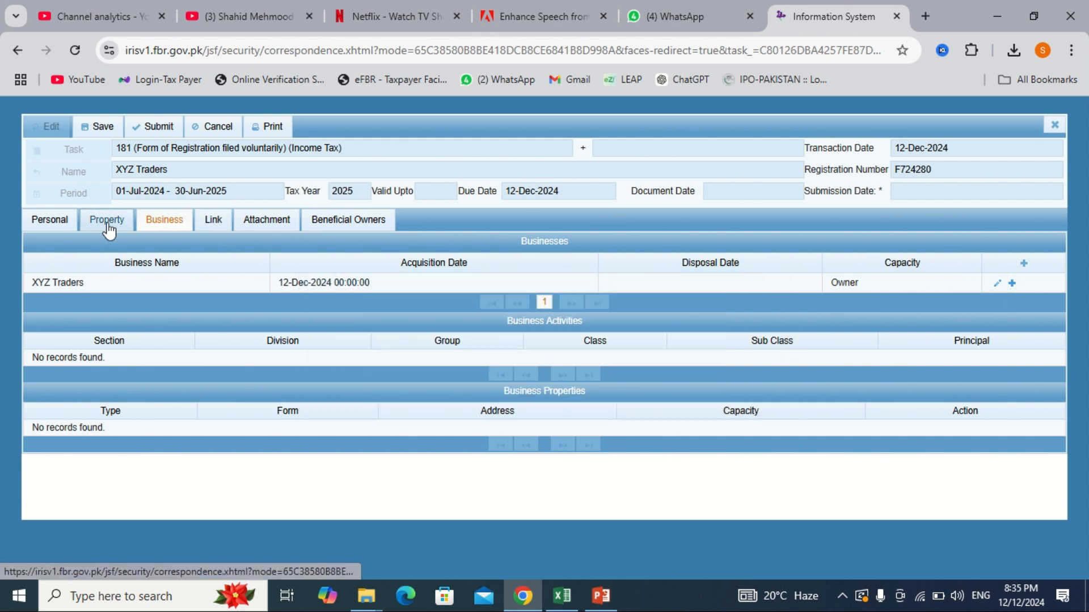
pyautogui.click(1012, 283)
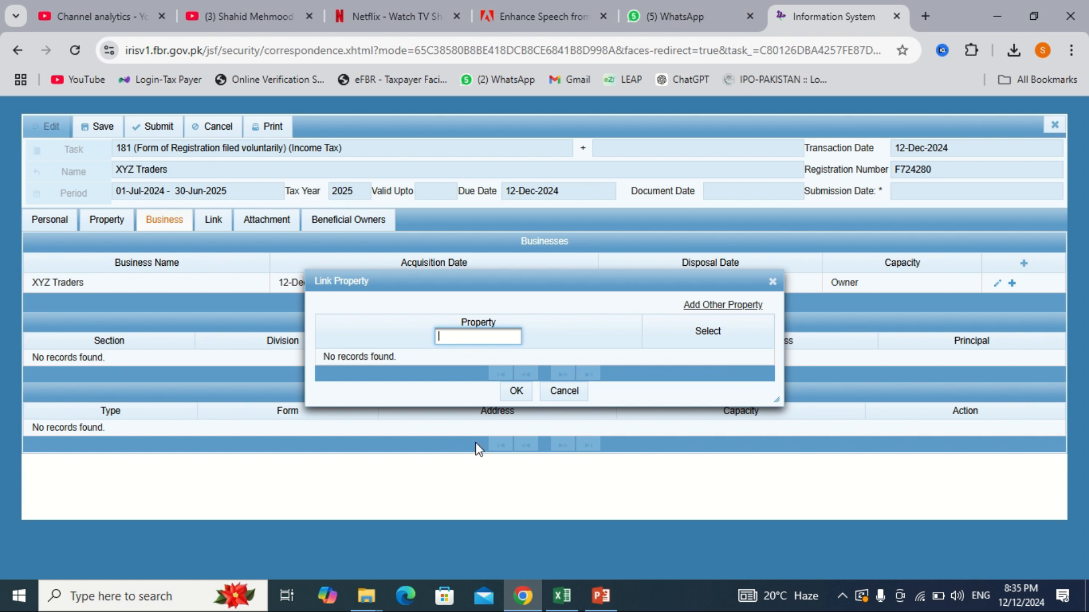
pyautogui.click(729, 305)
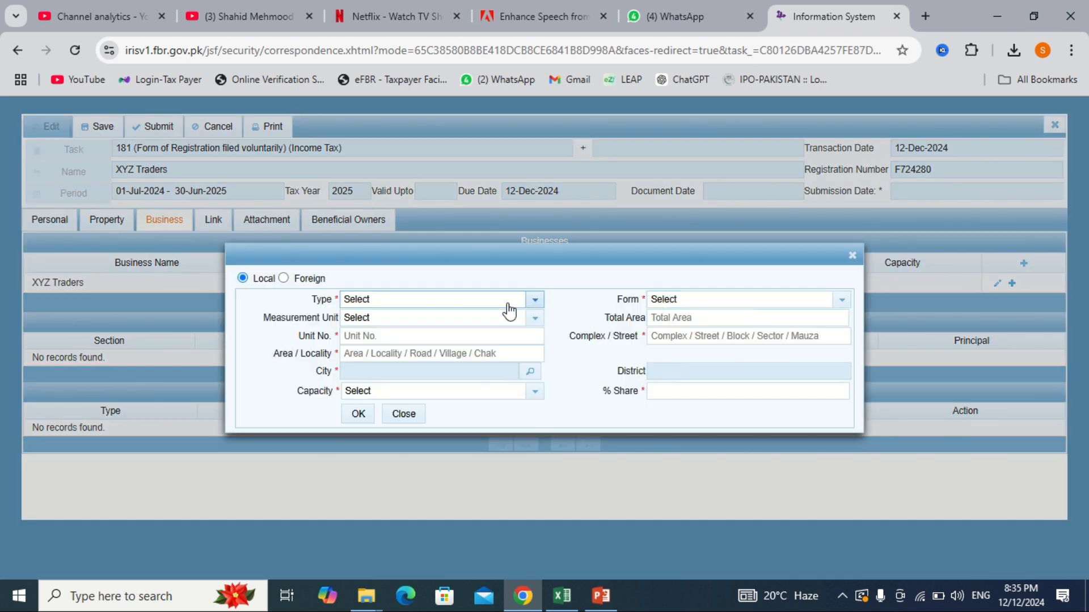
pyautogui.click(495, 308)
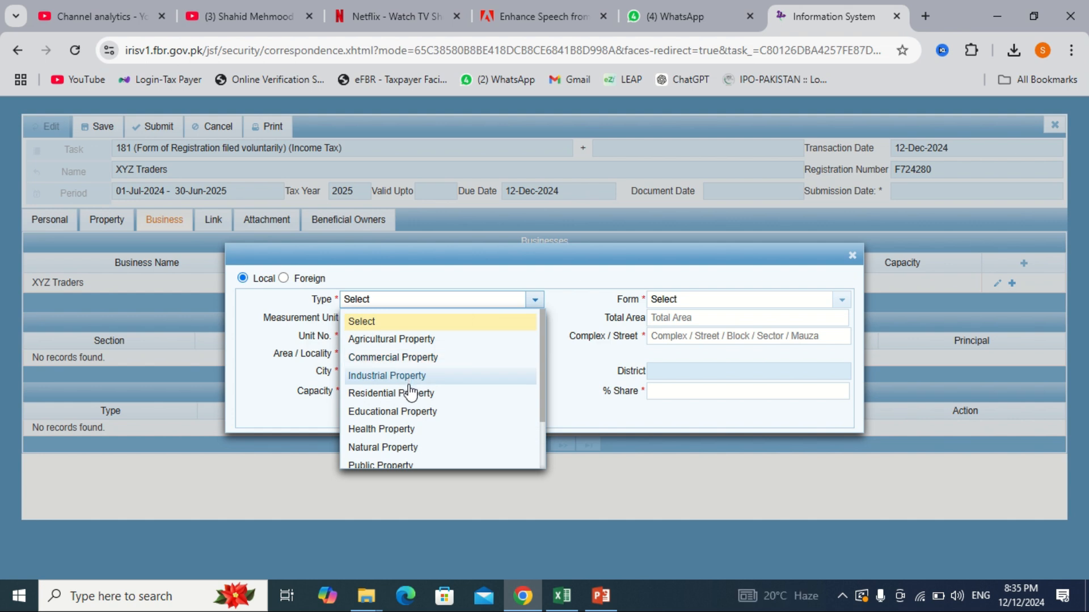
pyautogui.scroll(-1, 412, 391)
pyautogui.scroll(1, 417, 389)
pyautogui.click(390, 363)
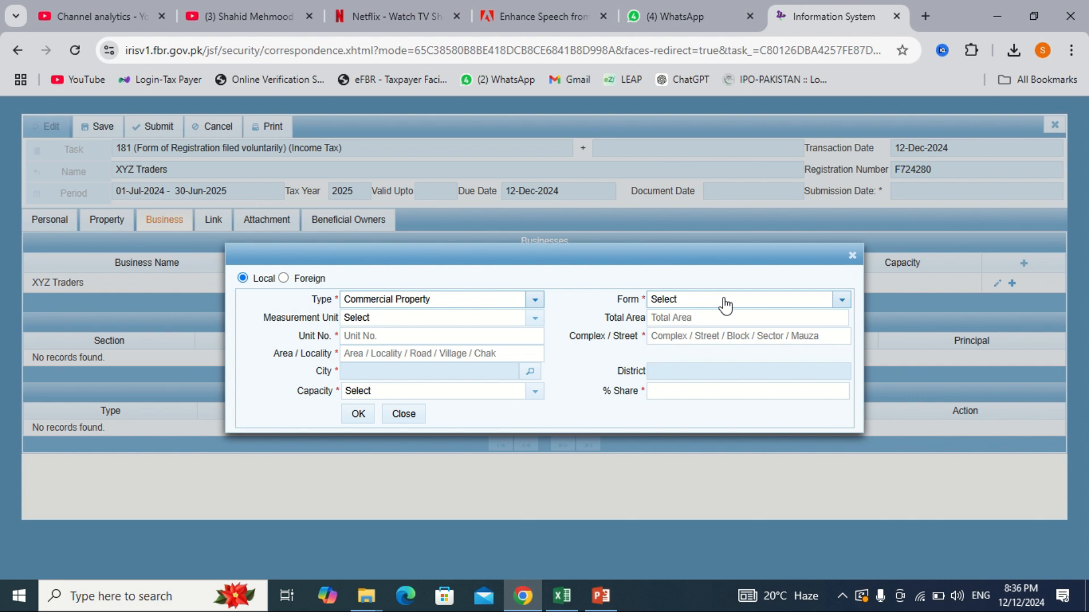
# Step: Set the property form to Hall and the measurement unit to Marla
pyautogui.click(725, 305)
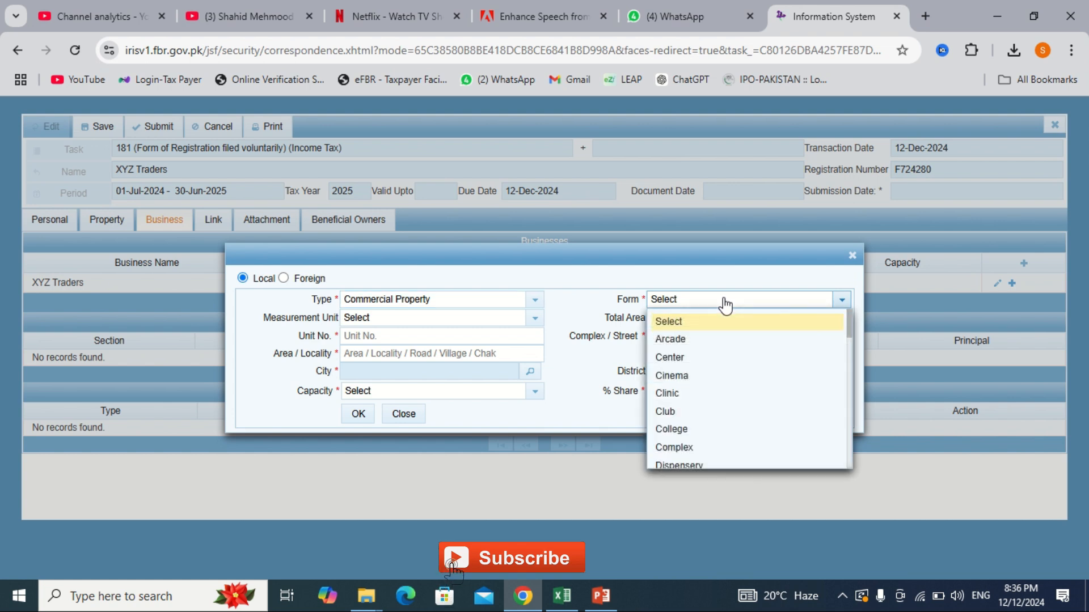
pyautogui.scroll(-3, 710, 397)
pyautogui.scroll(-1, 710, 397)
pyautogui.click(712, 396)
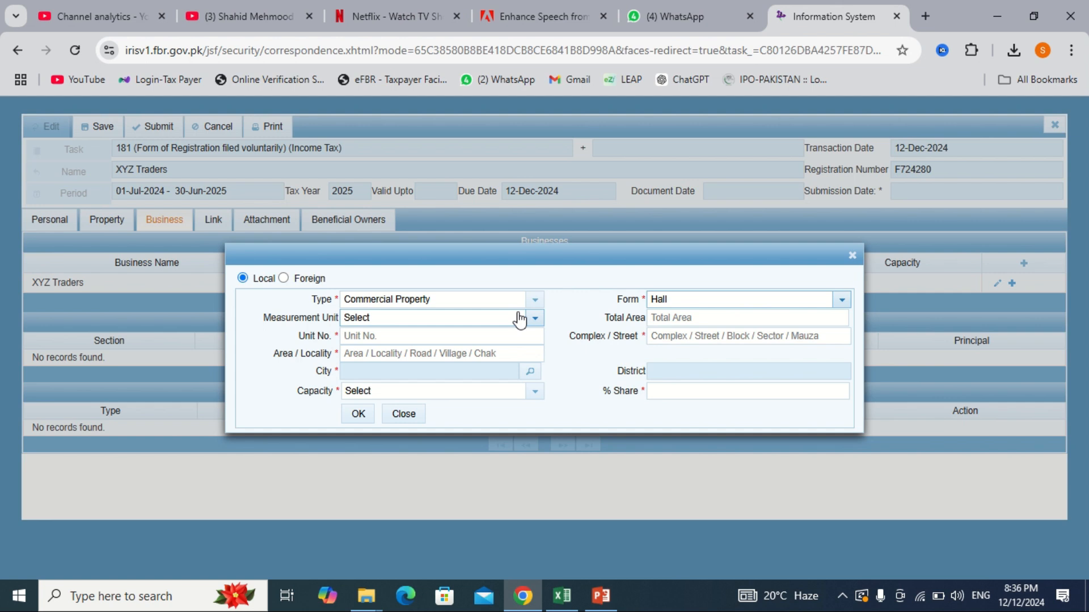
pyautogui.click(520, 319)
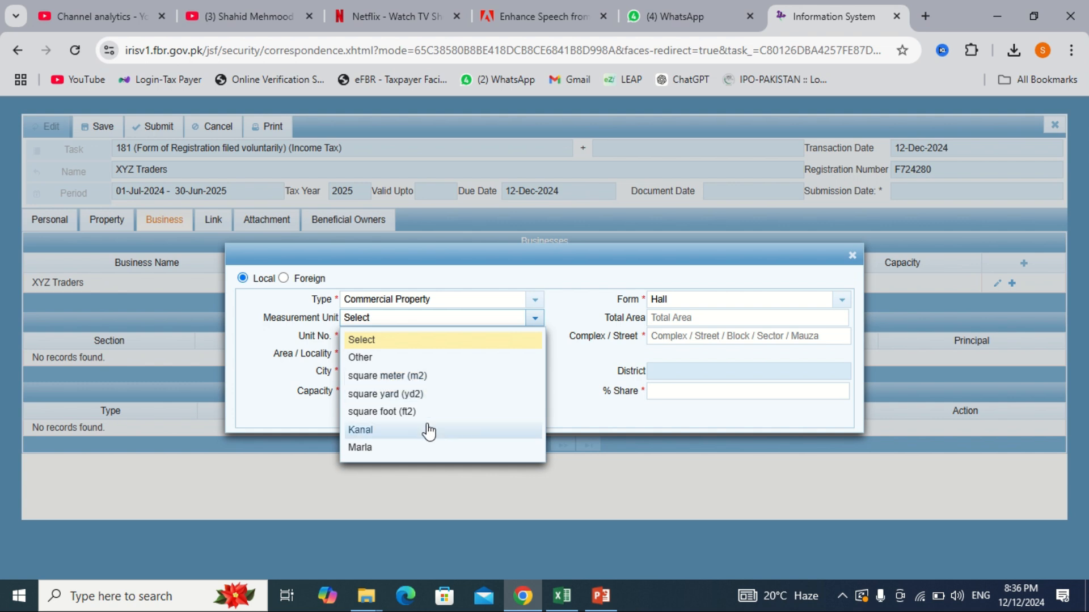
pyautogui.click(394, 448)
pyautogui.click(655, 318)
# Step: Enter total area 5 and the property's unit, street and locality address details
pyautogui.write('5')
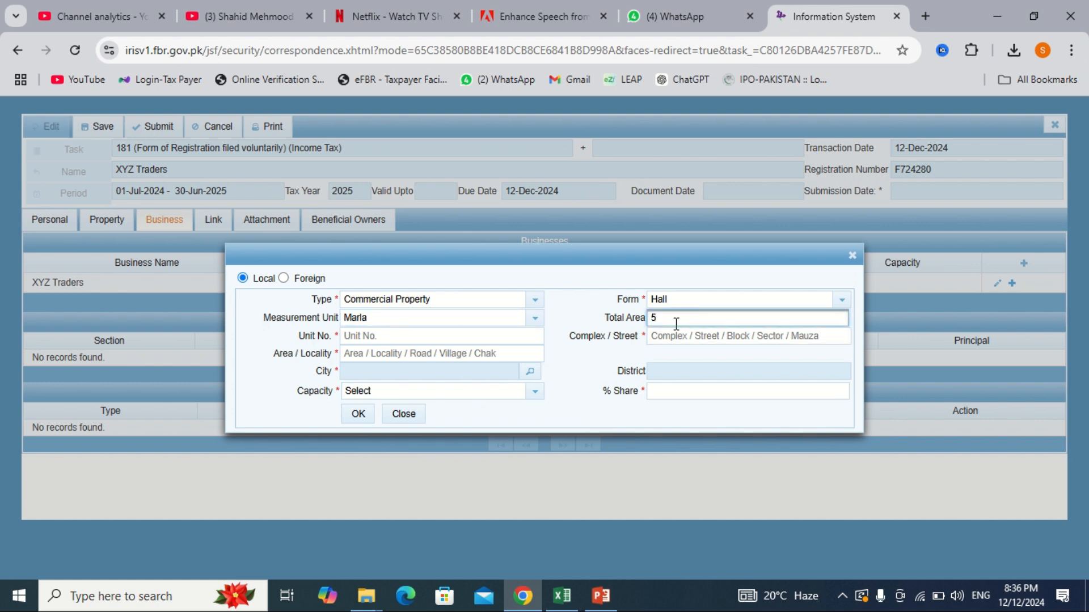
pyautogui.click(419, 339)
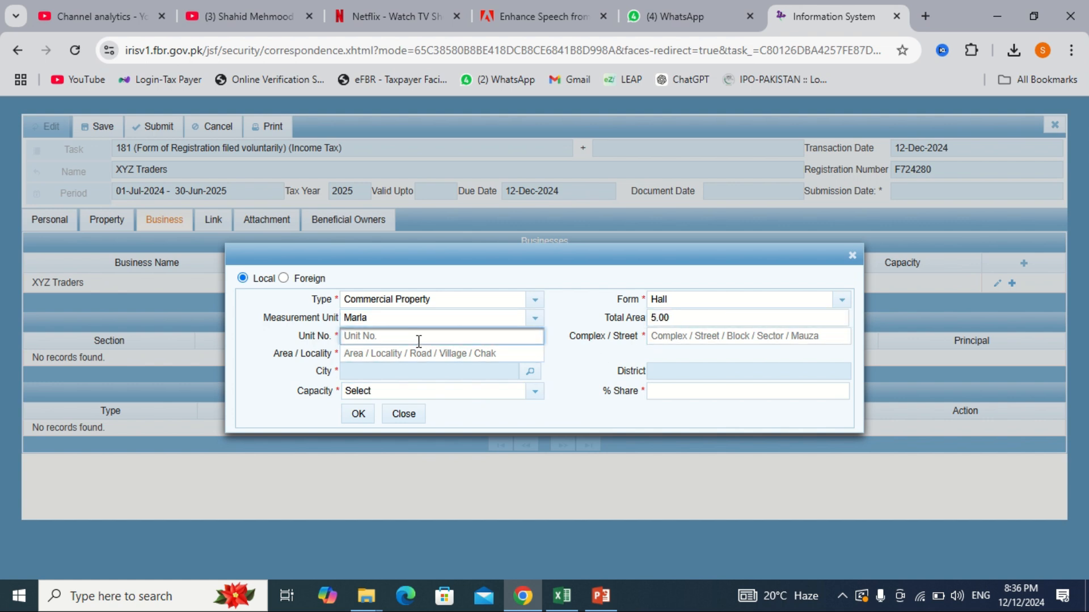
pyautogui.press('Tab')
pyautogui.click(417, 353)
pyautogui.write('Sharaqpur')
# Step: Set city Sheikhupura Sharaqpur, tenant capacity and 100% share, then save the property
pyautogui.click(529, 373)
pyautogui.write('sharaqpur')
pyautogui.press('Return')
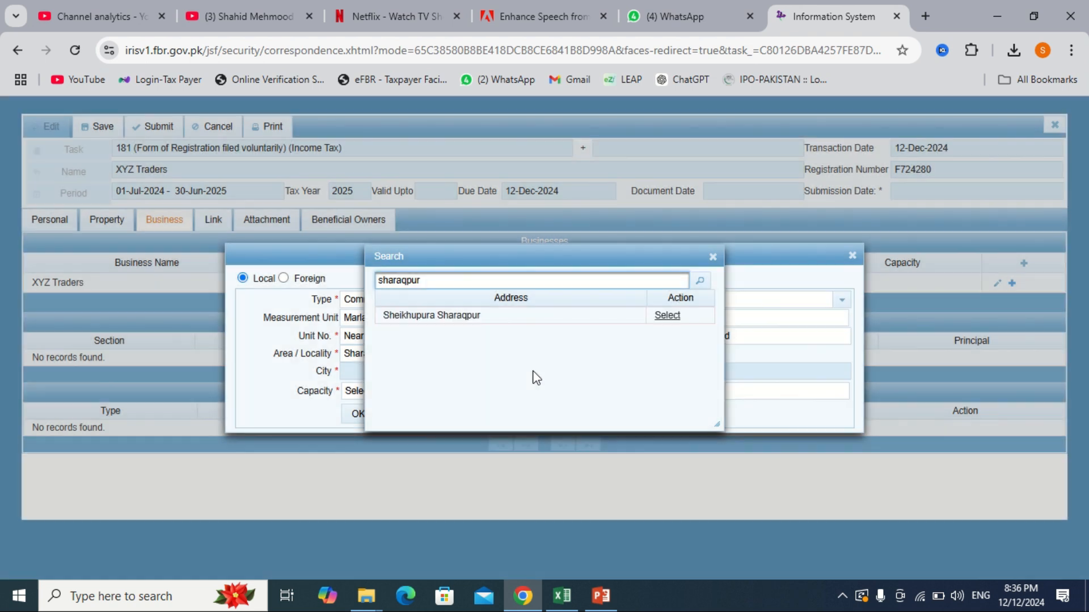
pyautogui.click(667, 316)
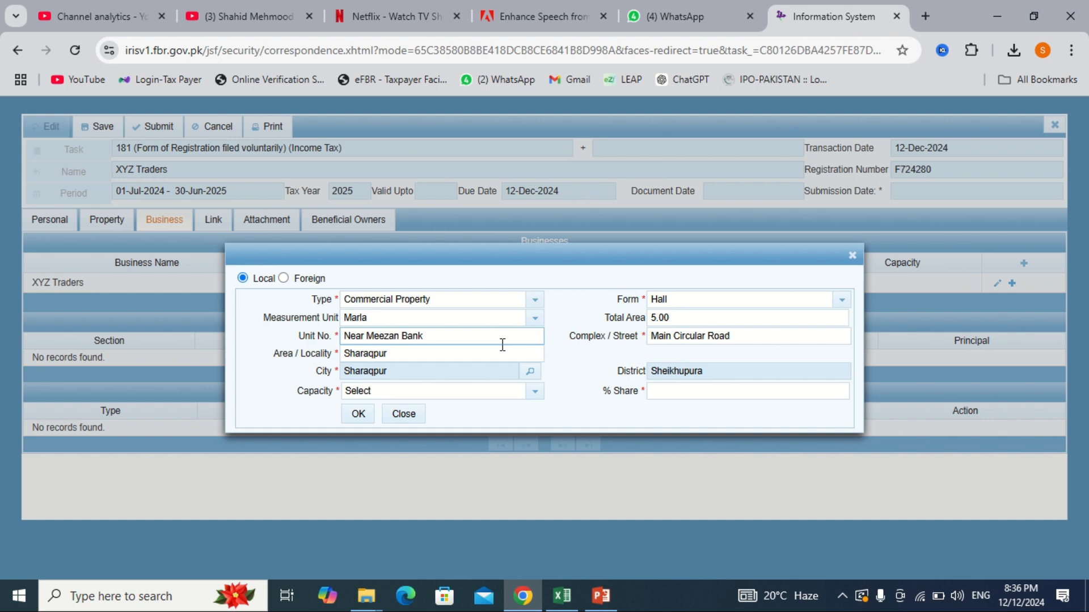
pyautogui.click(462, 396)
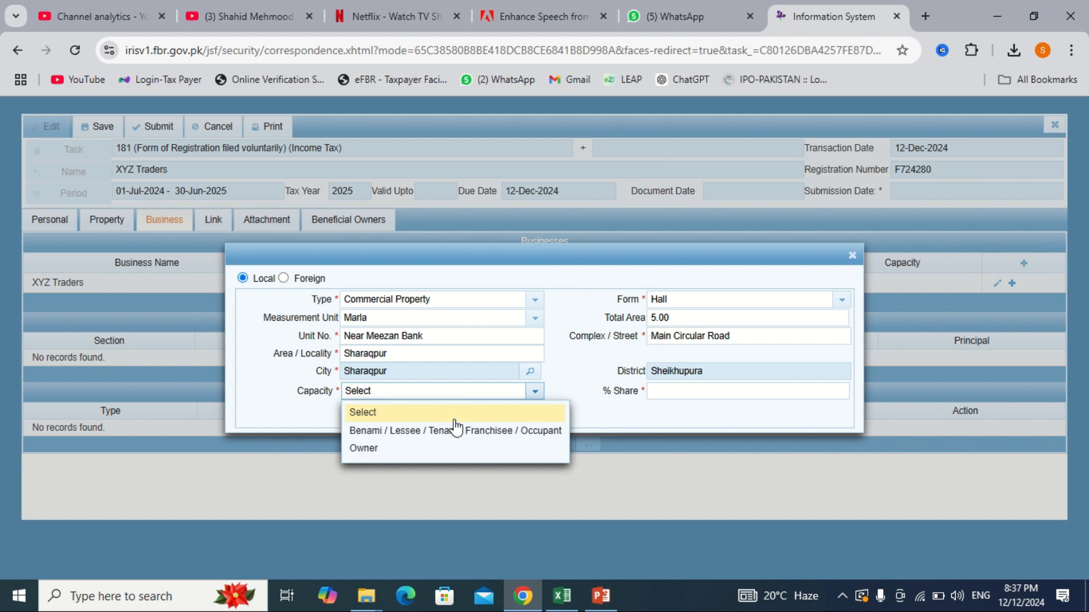
pyautogui.click(456, 431)
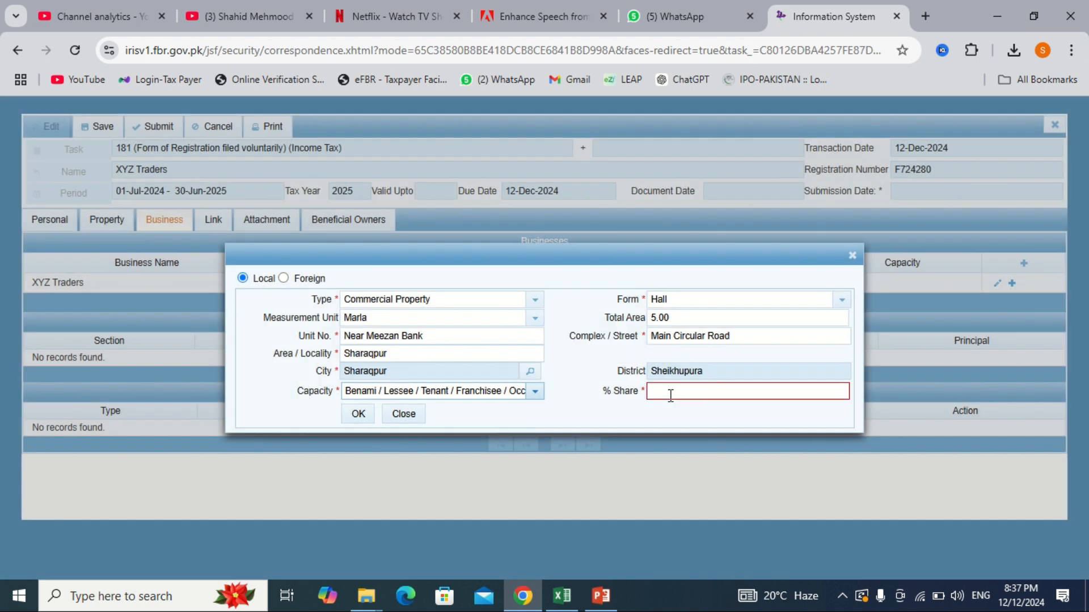
pyautogui.click(670, 395)
pyautogui.write('100')
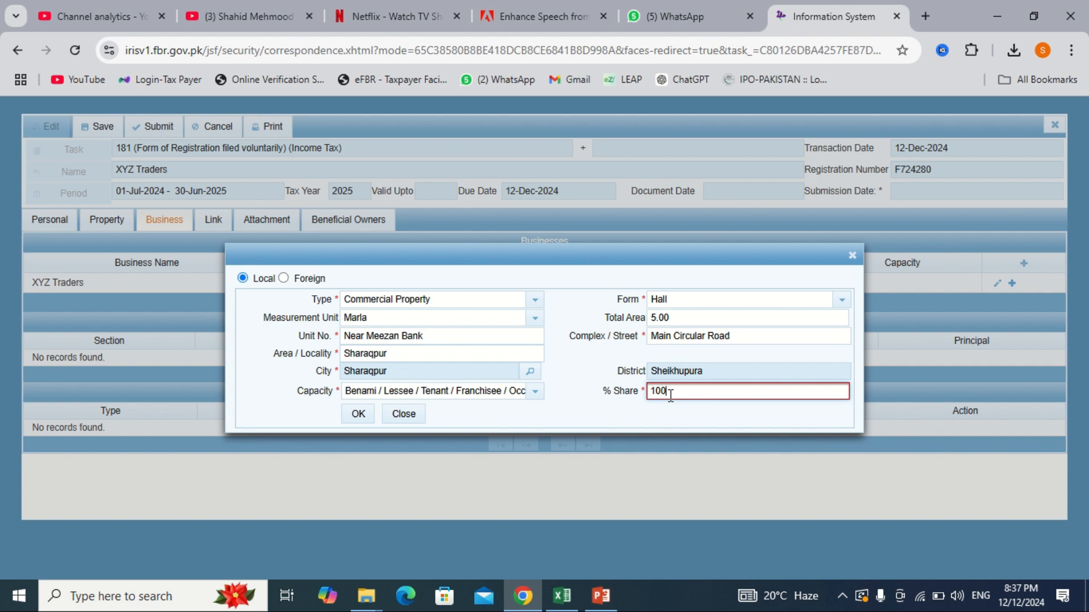
pyautogui.click(358, 414)
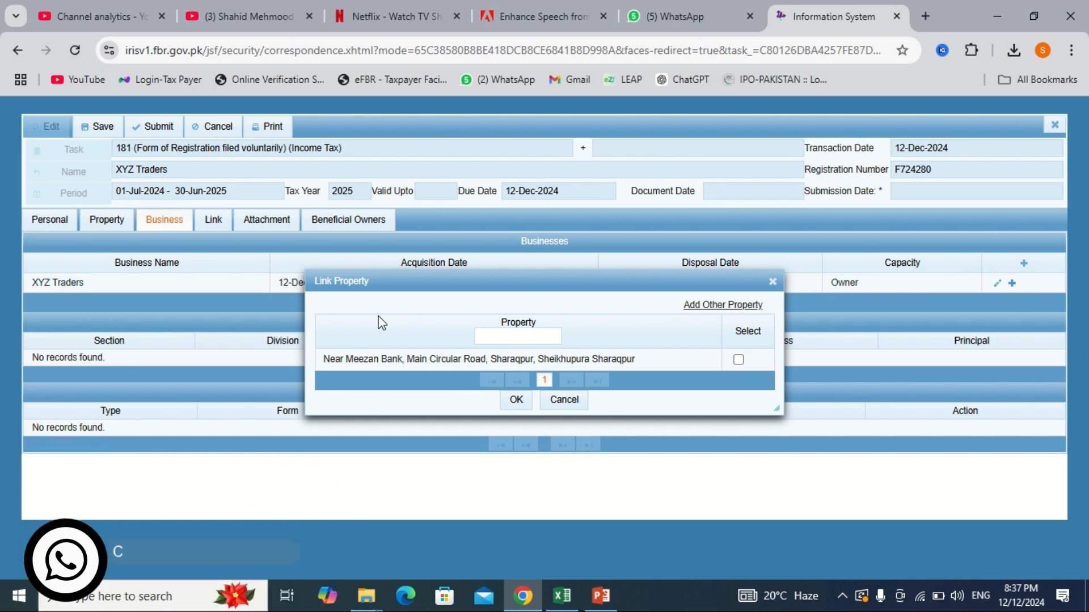
# Step: Tick the Sharaqpur property and confirm linking it to XYZ Traders
pyautogui.click(737, 360)
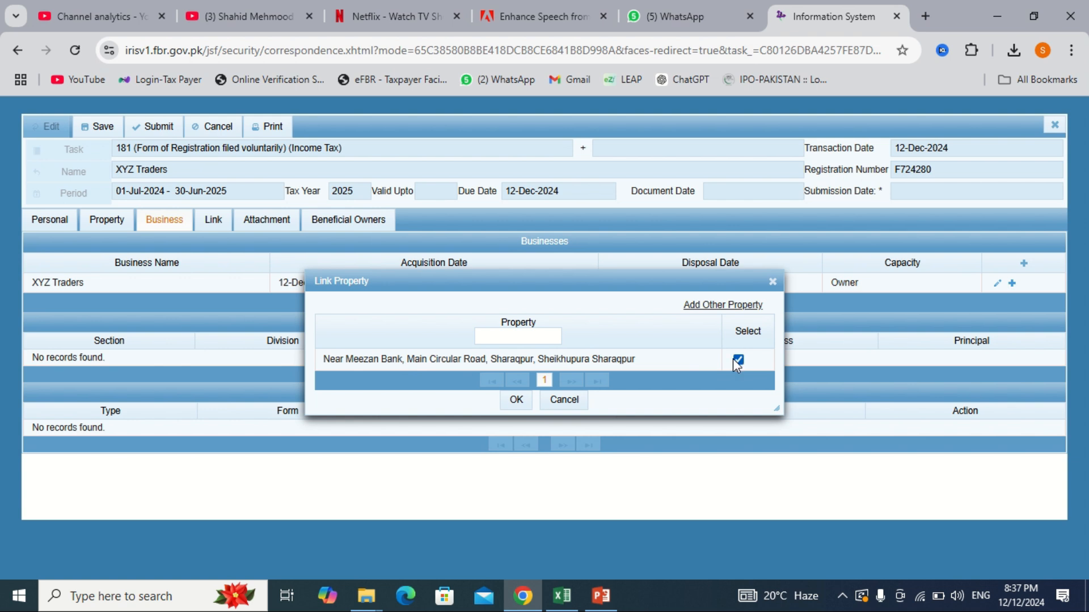
pyautogui.click(520, 397)
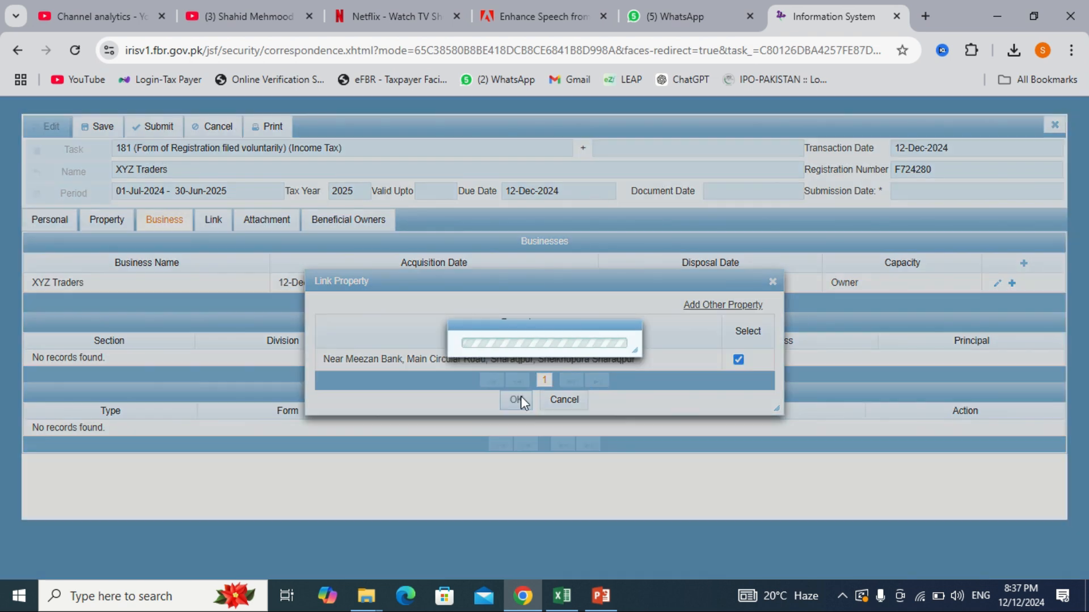
# Step: Add a linked person with capacity Member, found by searching their pasted registration number
pyautogui.click(216, 219)
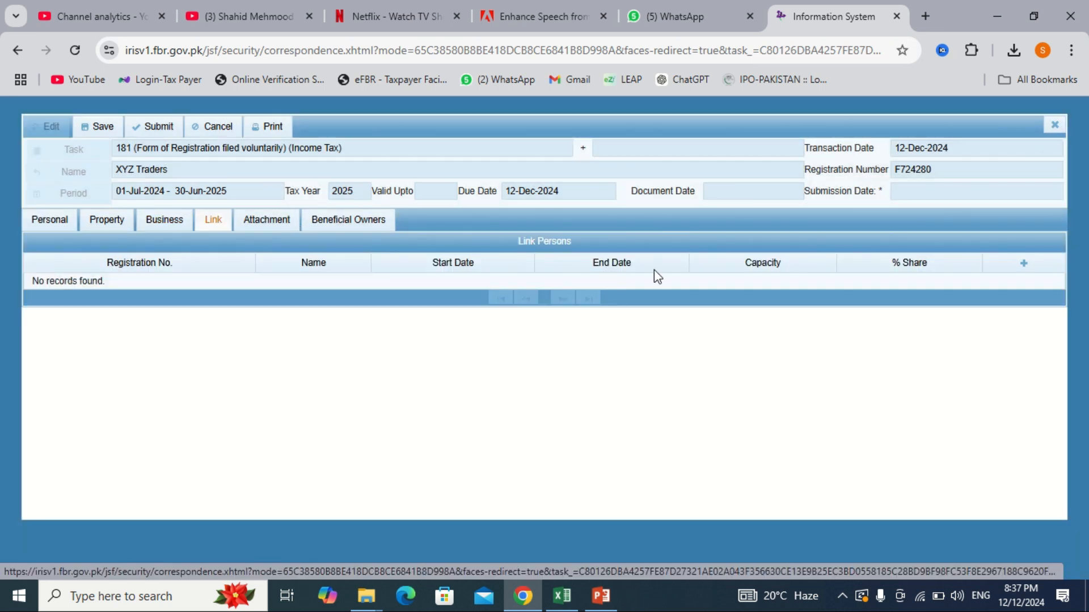
pyautogui.click(1023, 264)
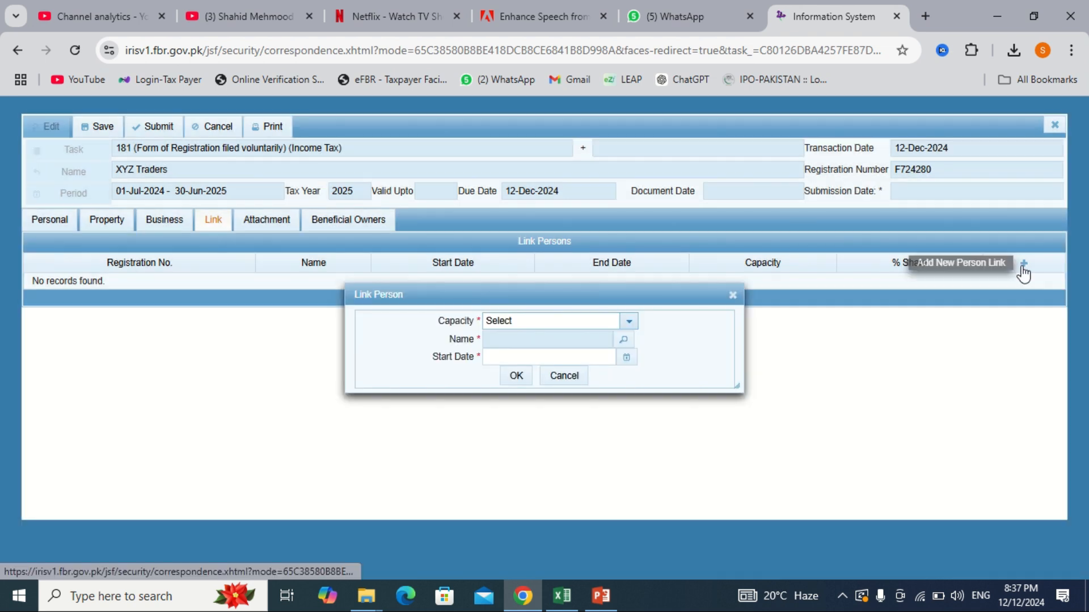
pyautogui.click(628, 323)
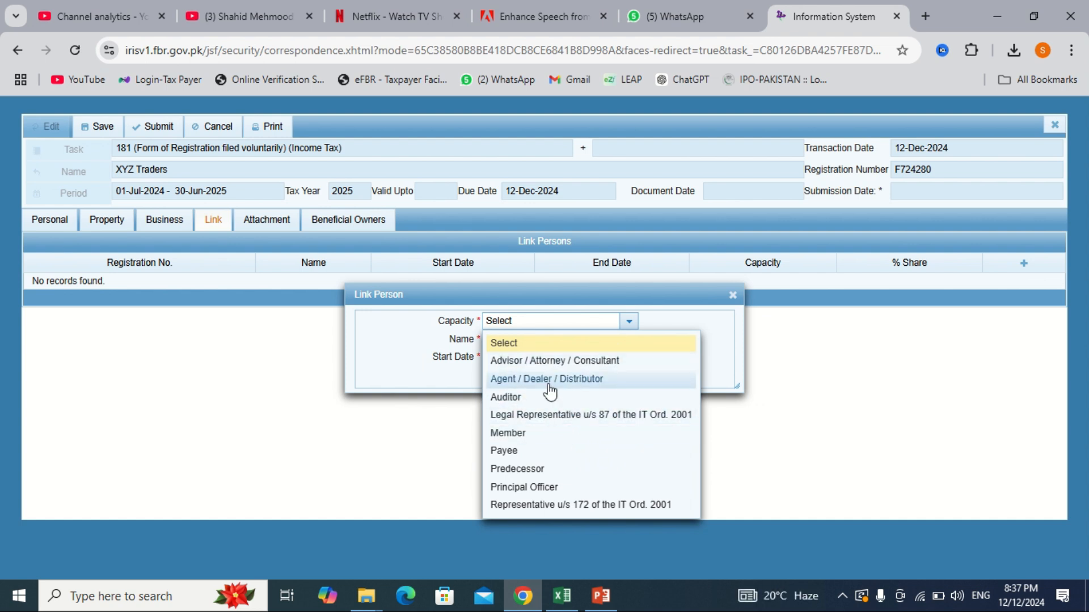
pyautogui.click(517, 434)
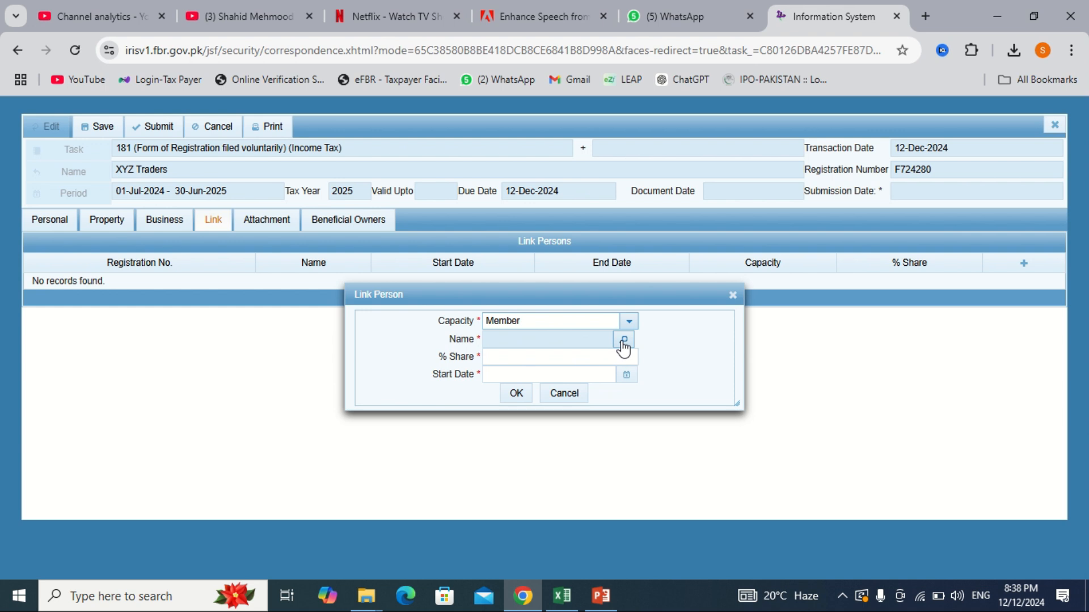
pyautogui.click(624, 340)
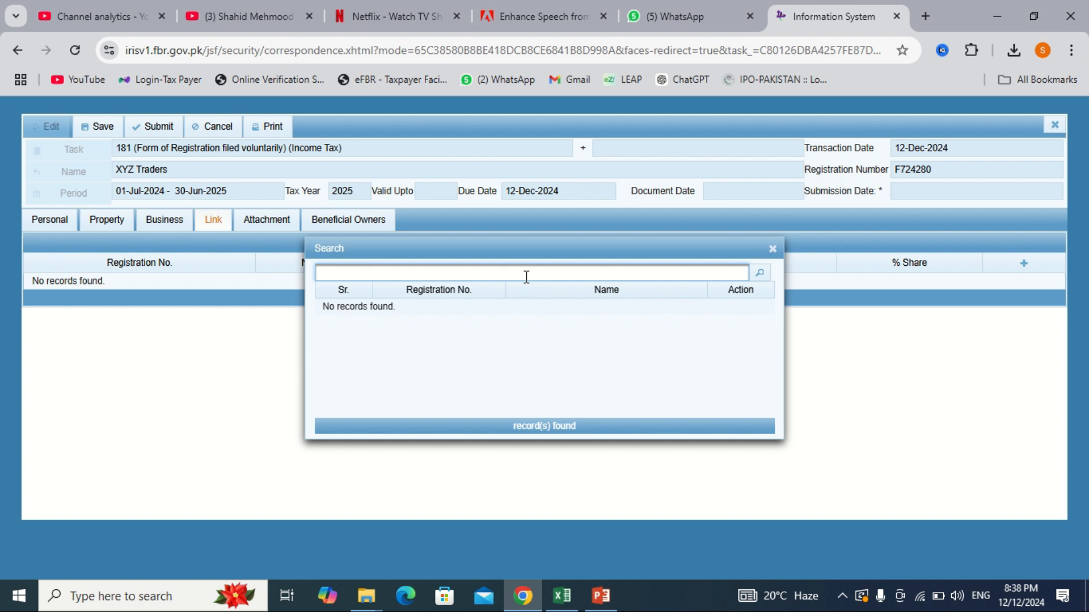
pyautogui.hotkey('ctrl', 'v')
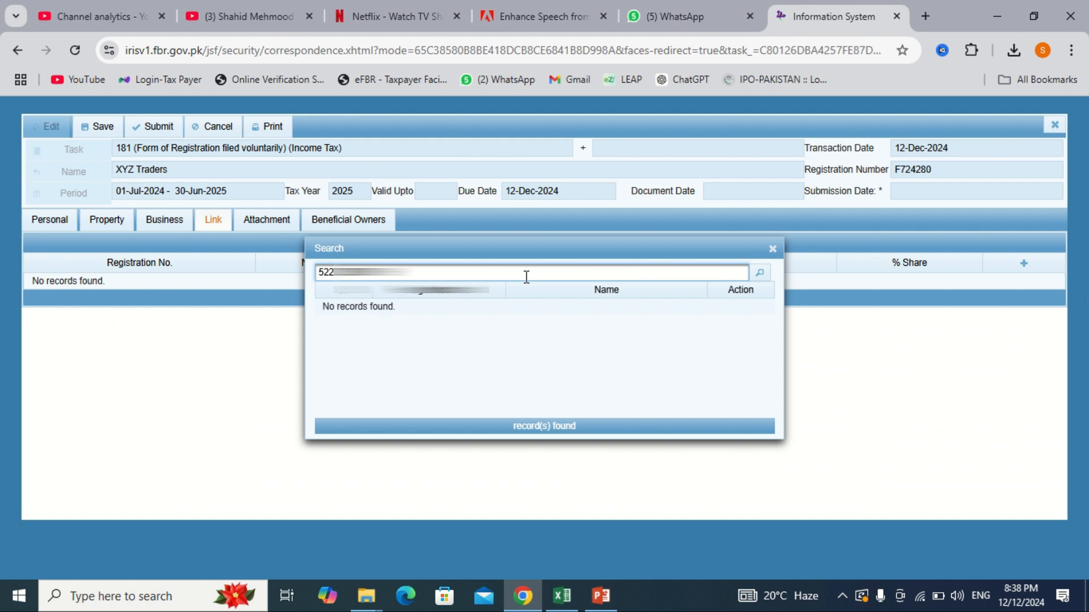
pyautogui.press('Return')
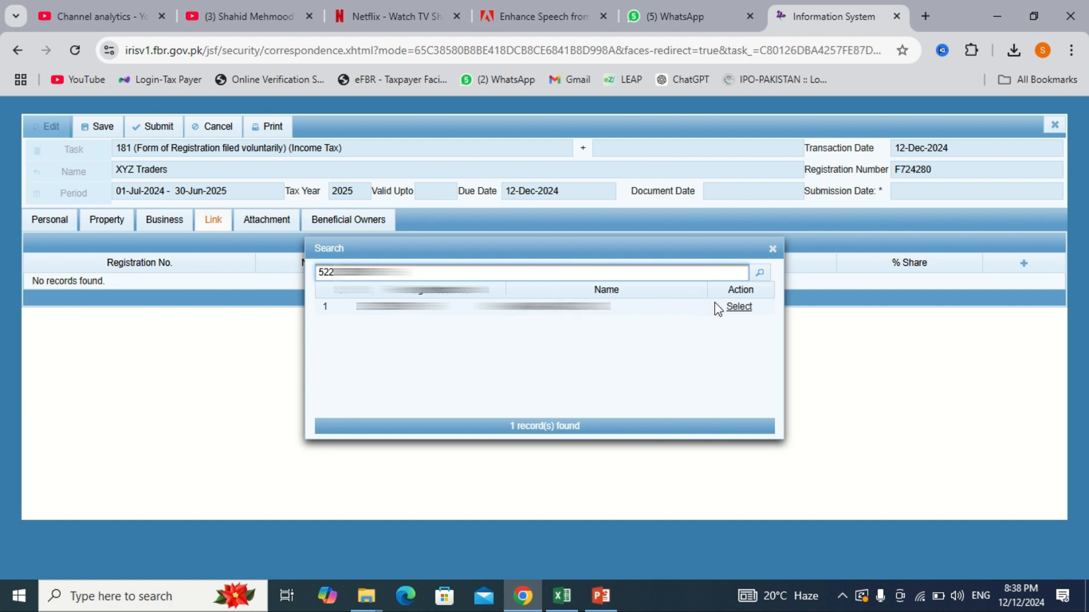
pyautogui.click(737, 308)
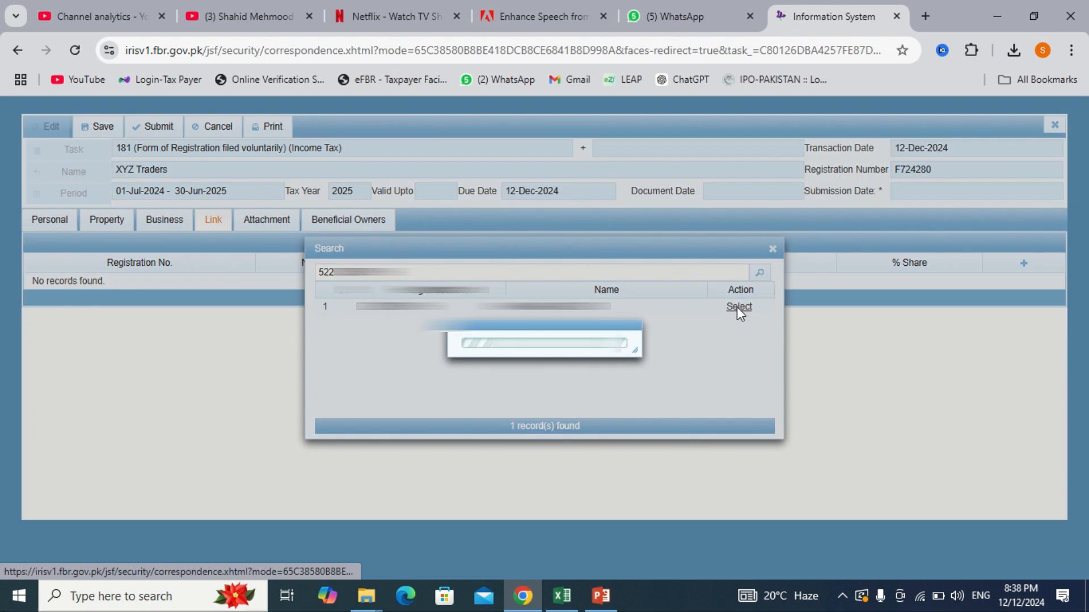
# Step: Give the member a 50% share starting 12-Dec-2024 and confirm the link
pyautogui.click(542, 358)
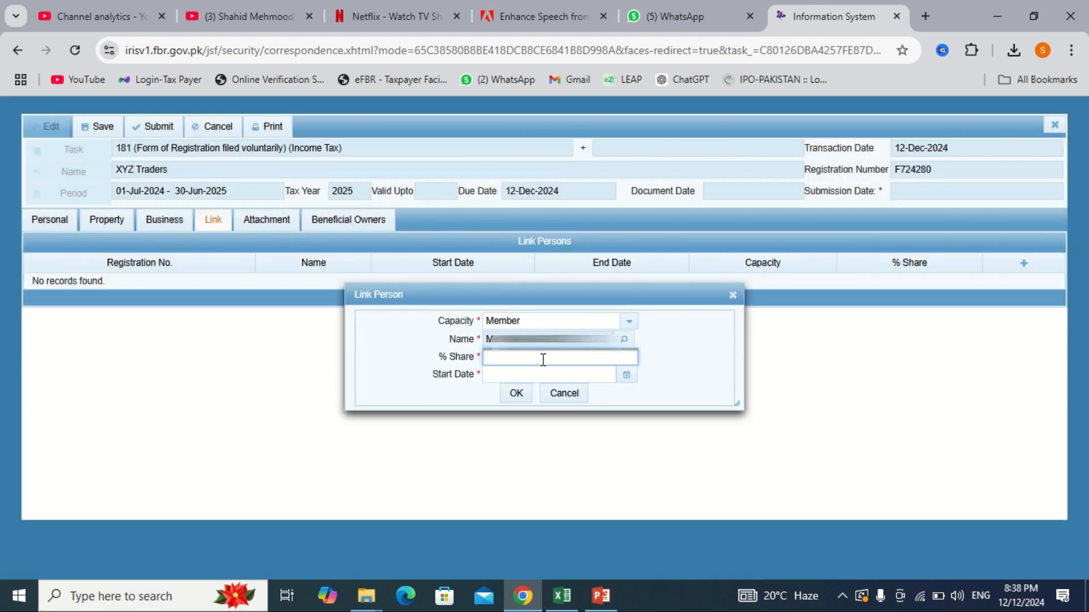
pyautogui.write('50')
pyautogui.click(625, 375)
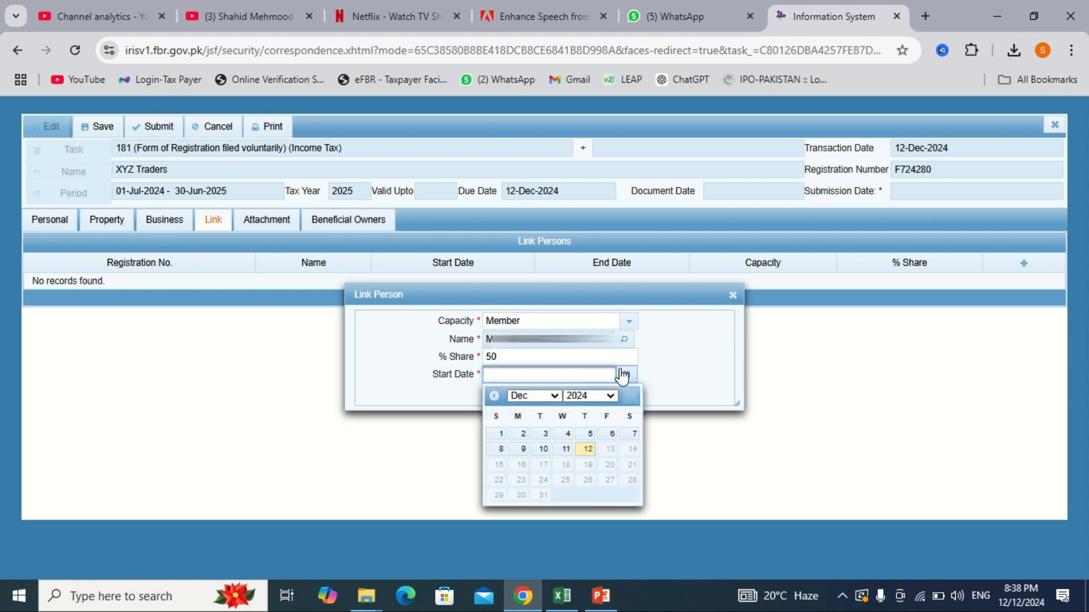
pyautogui.click(588, 449)
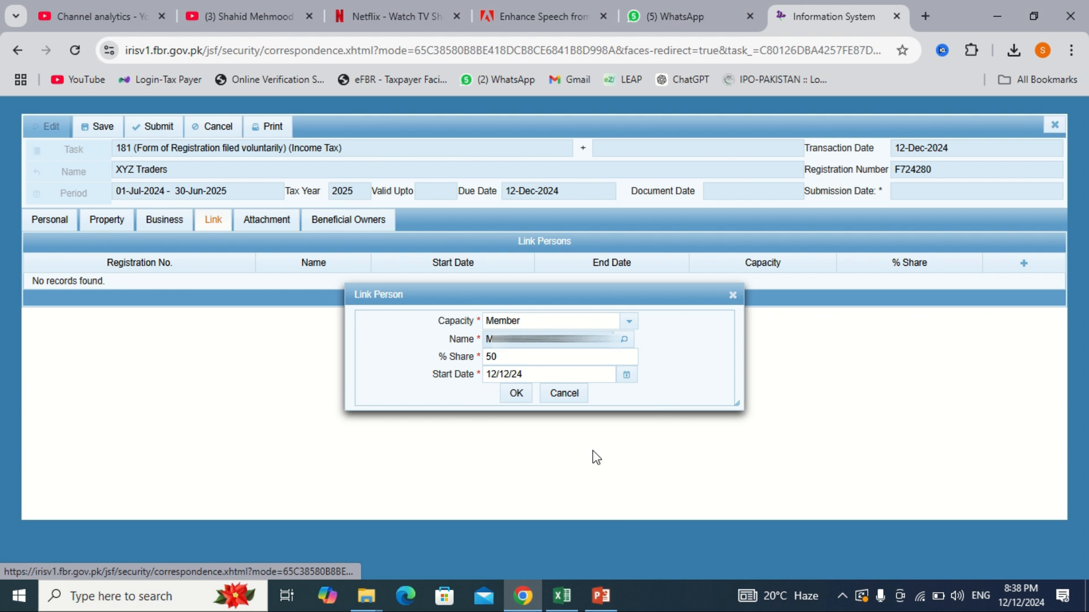
pyautogui.click(517, 396)
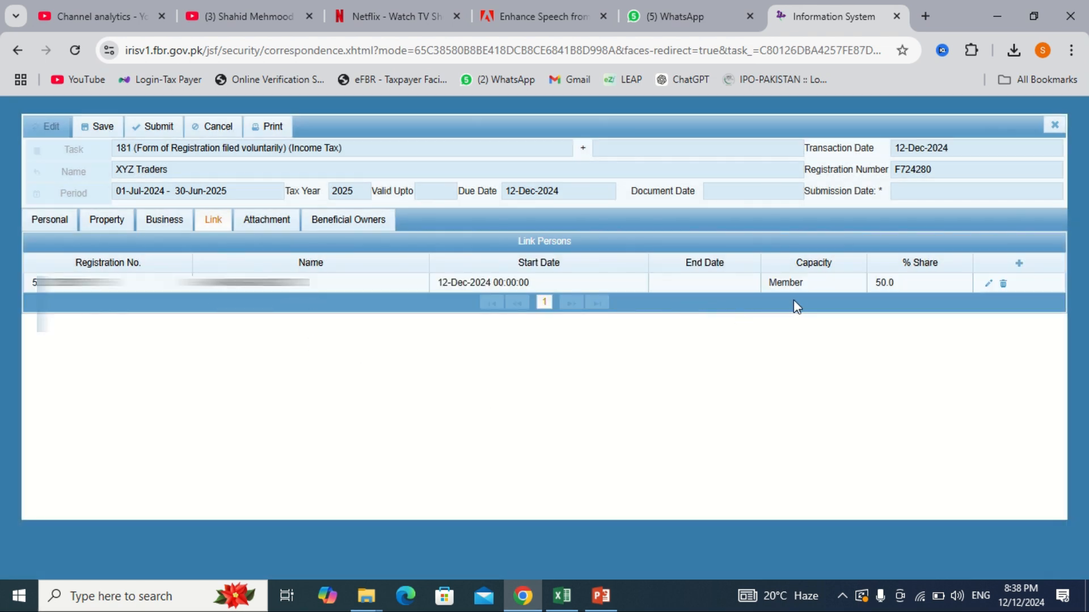
# Step: Link the searched person as a second Member with 50% share from 12-Dec-2024
pyautogui.click(1019, 263)
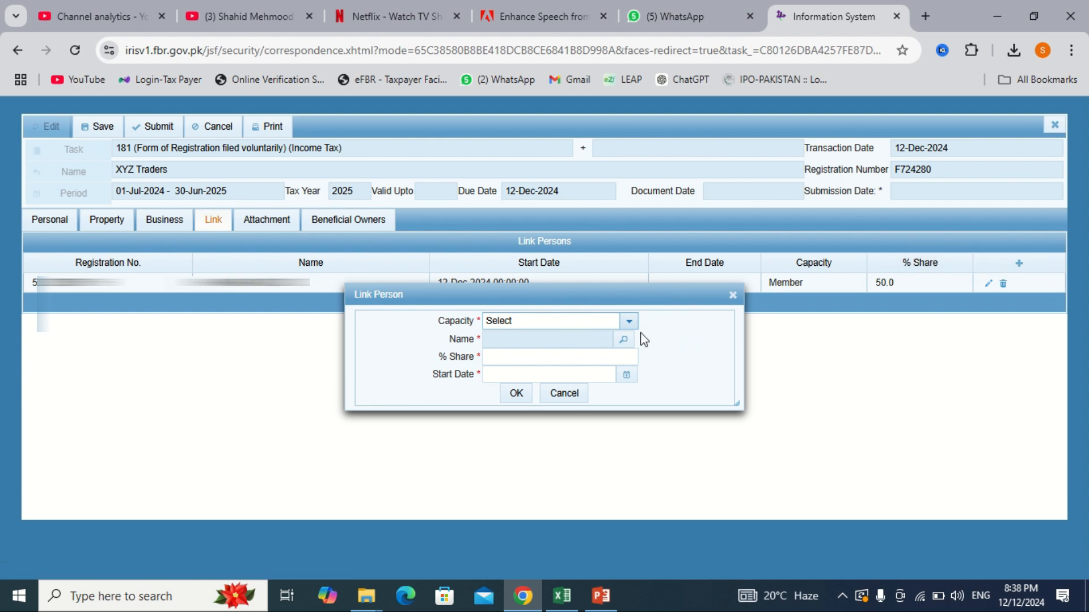
pyautogui.click(629, 322)
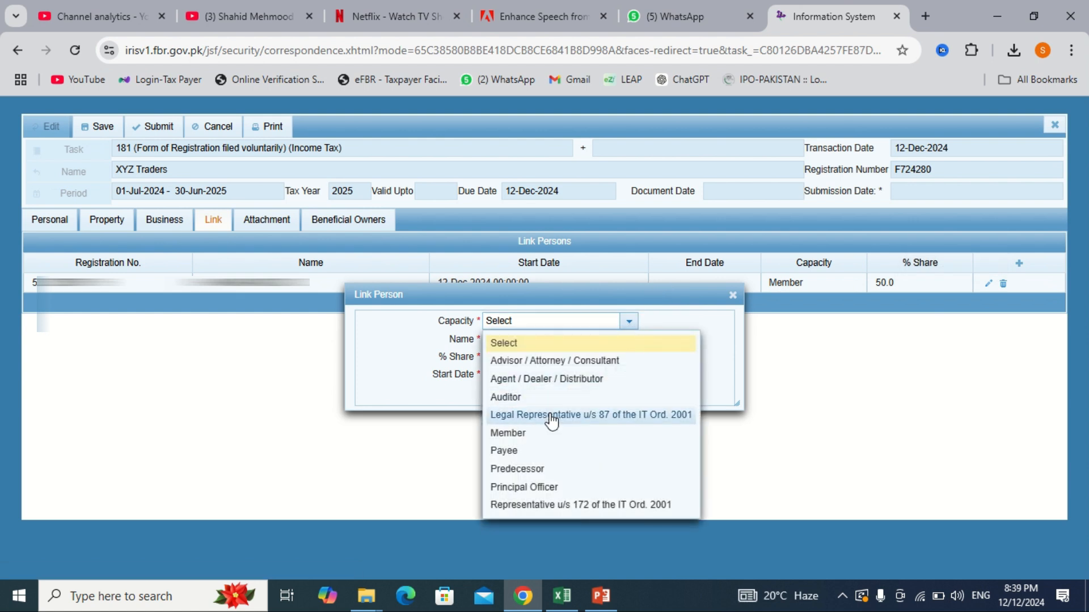
pyautogui.click(538, 436)
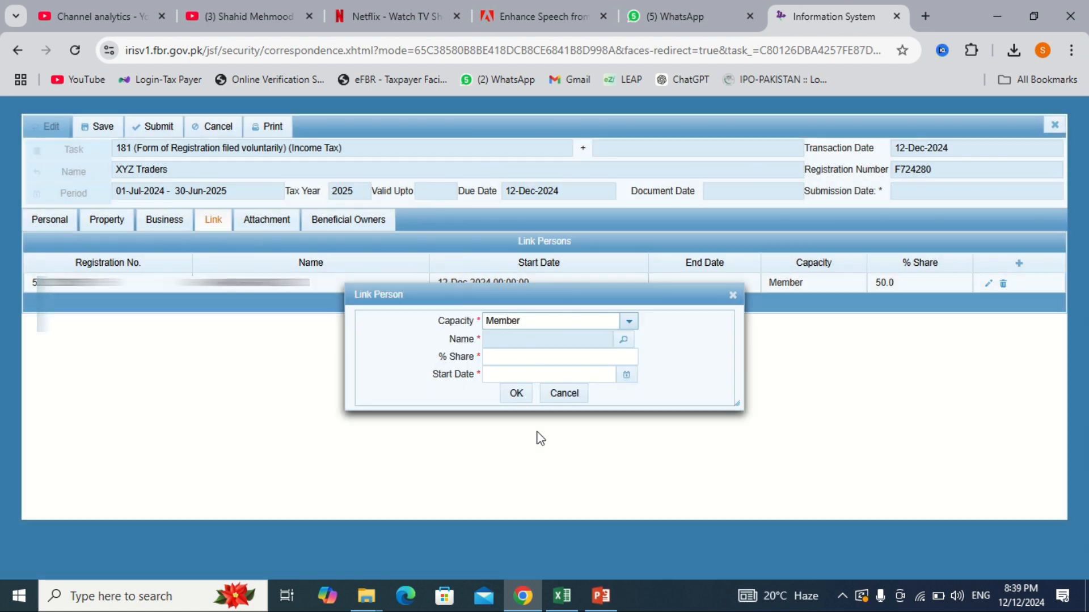
pyautogui.click(624, 340)
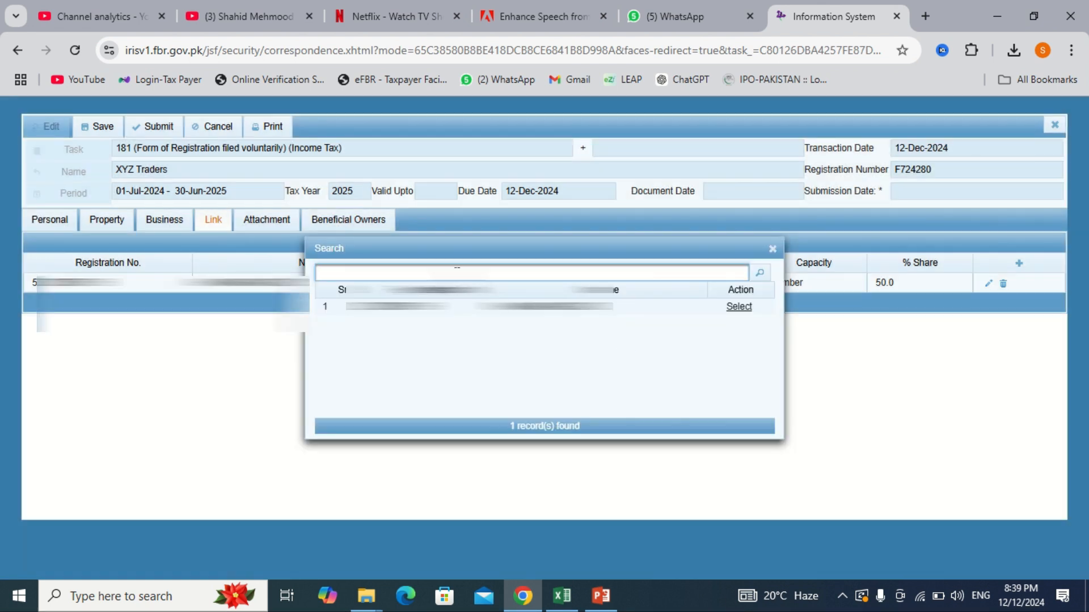
pyautogui.hotkey('ctrl', 'v')
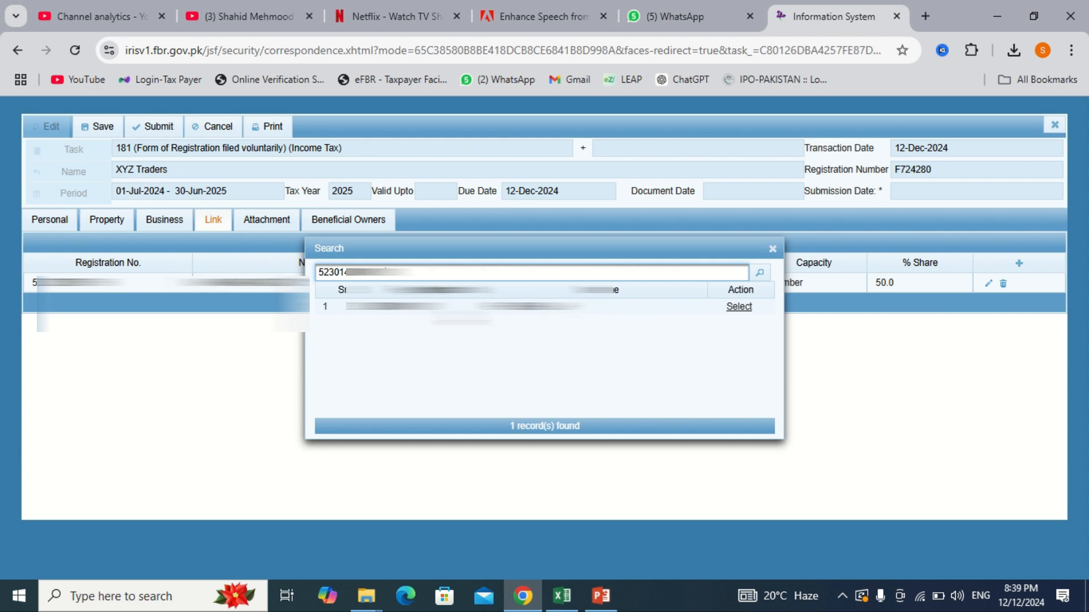
pyautogui.click(745, 306)
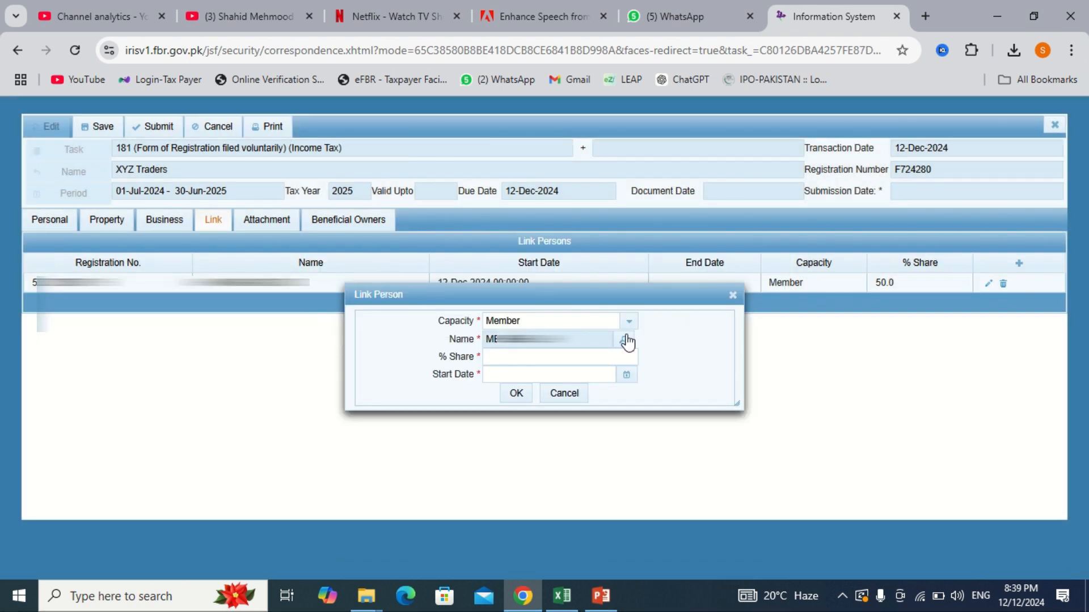
pyautogui.click(546, 357)
pyautogui.write('50')
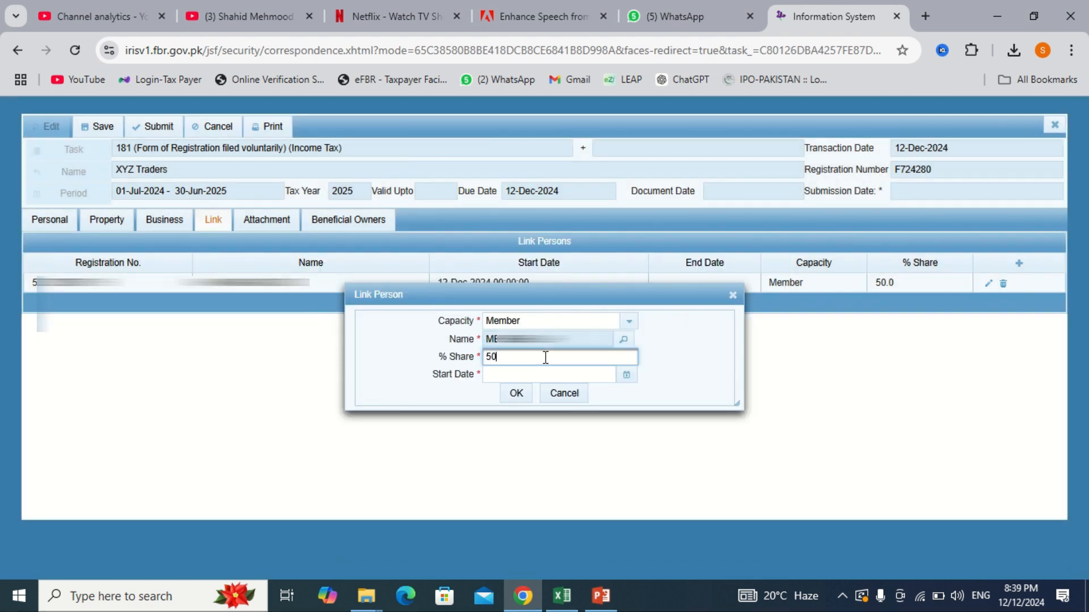
pyautogui.click(627, 375)
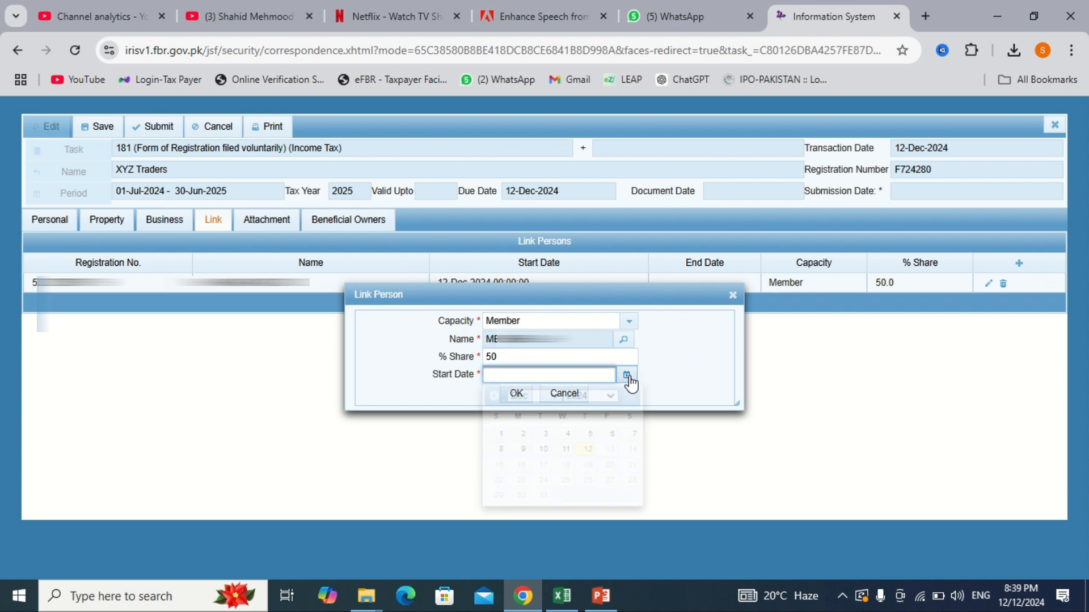
pyautogui.click(590, 451)
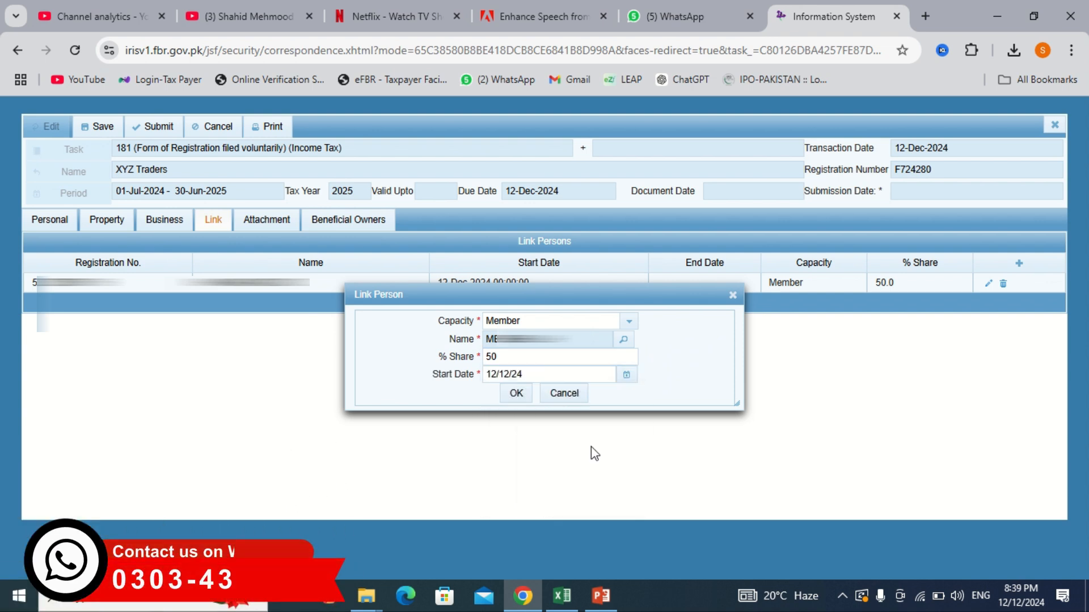
pyautogui.click(516, 395)
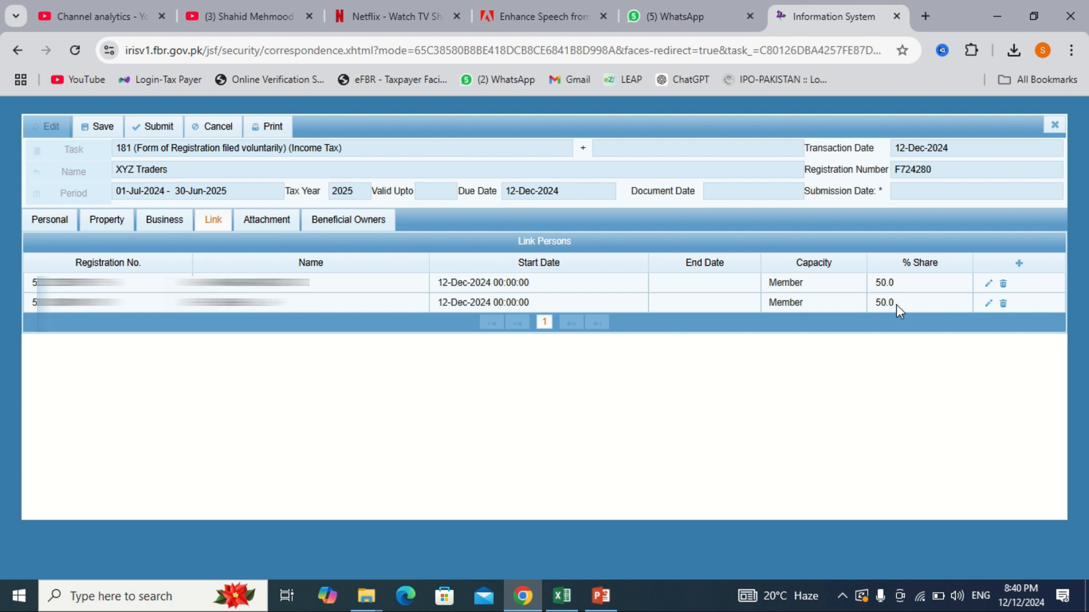
# Step: Search by registration number and link the found person as Principal Officer from 12-Dec-2024
pyautogui.click(1020, 266)
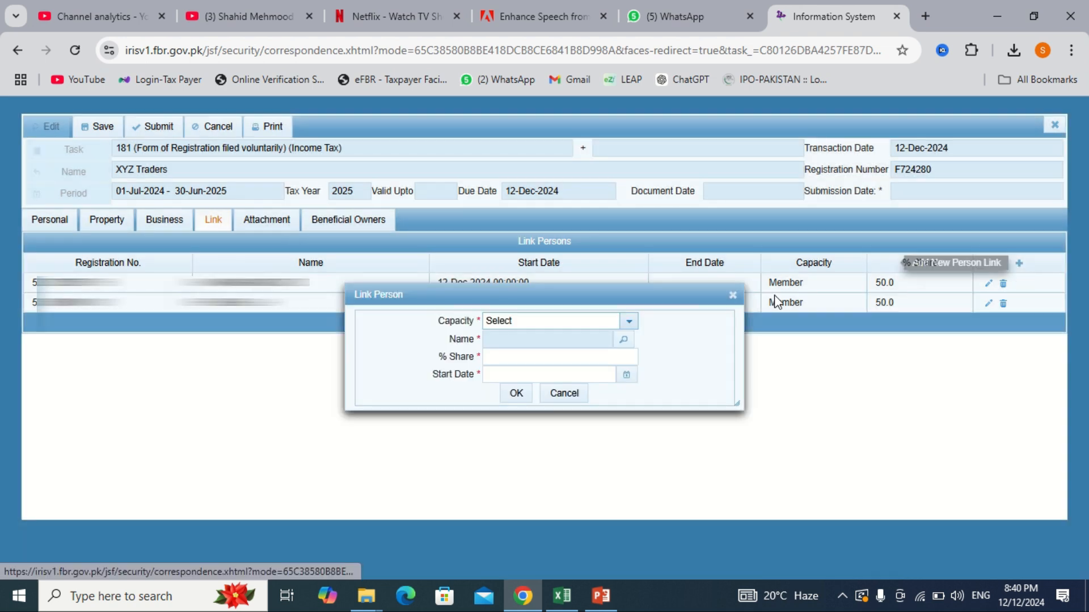
pyautogui.click(583, 321)
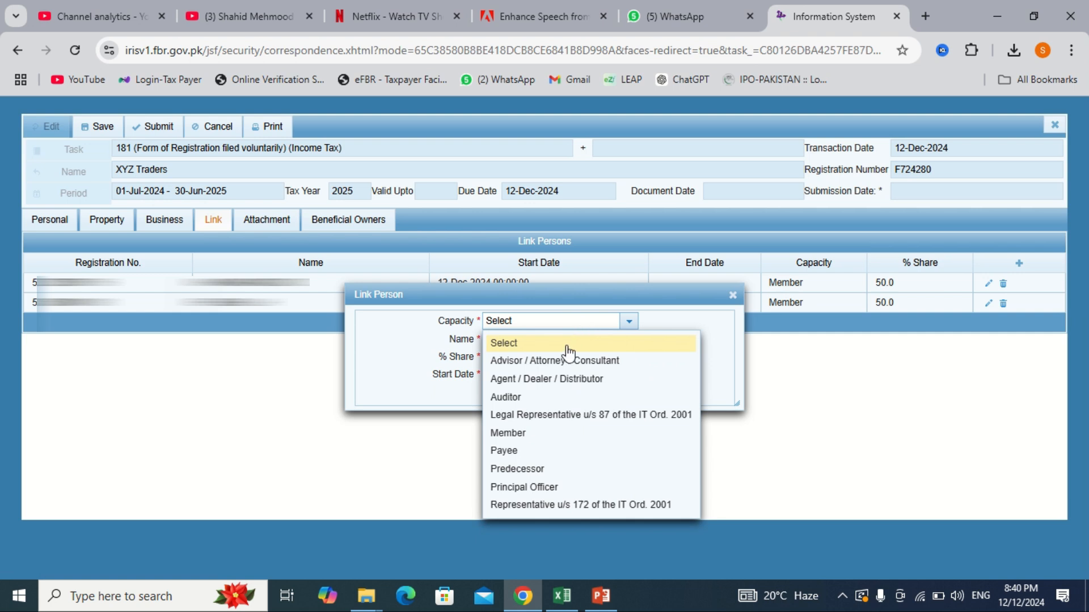
pyautogui.click(543, 489)
pyautogui.click(625, 341)
pyautogui.hotkey('ctrl', 'v')
pyautogui.press('Return')
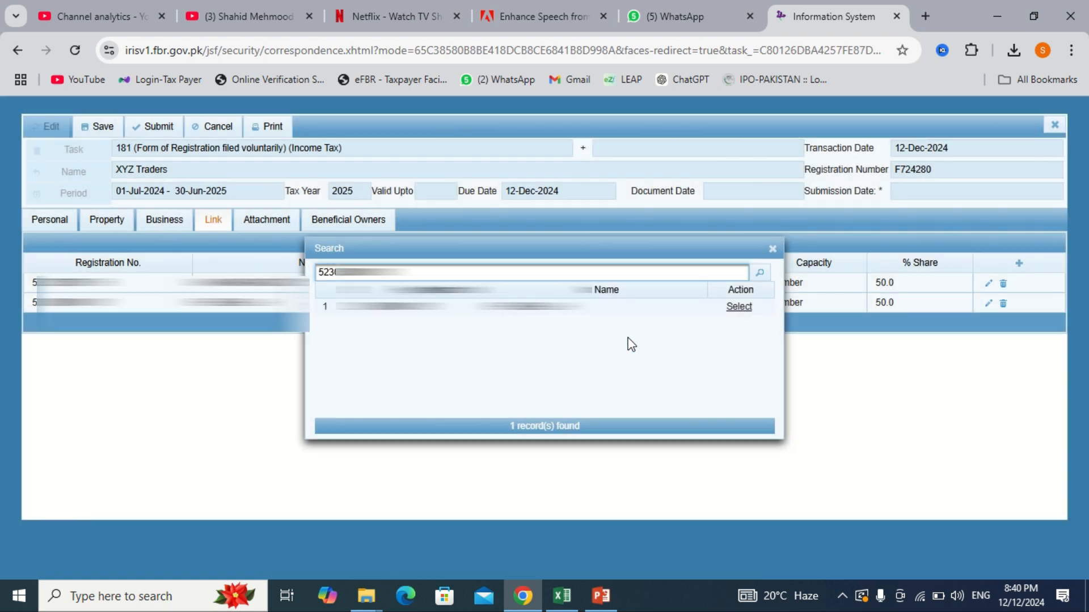
pyautogui.click(749, 308)
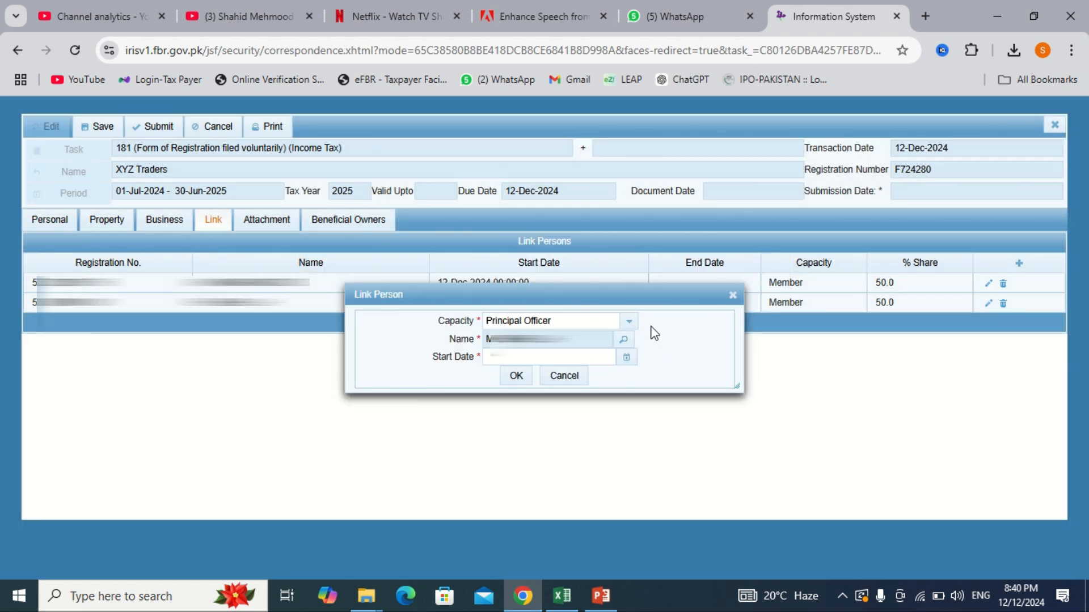
pyautogui.click(626, 358)
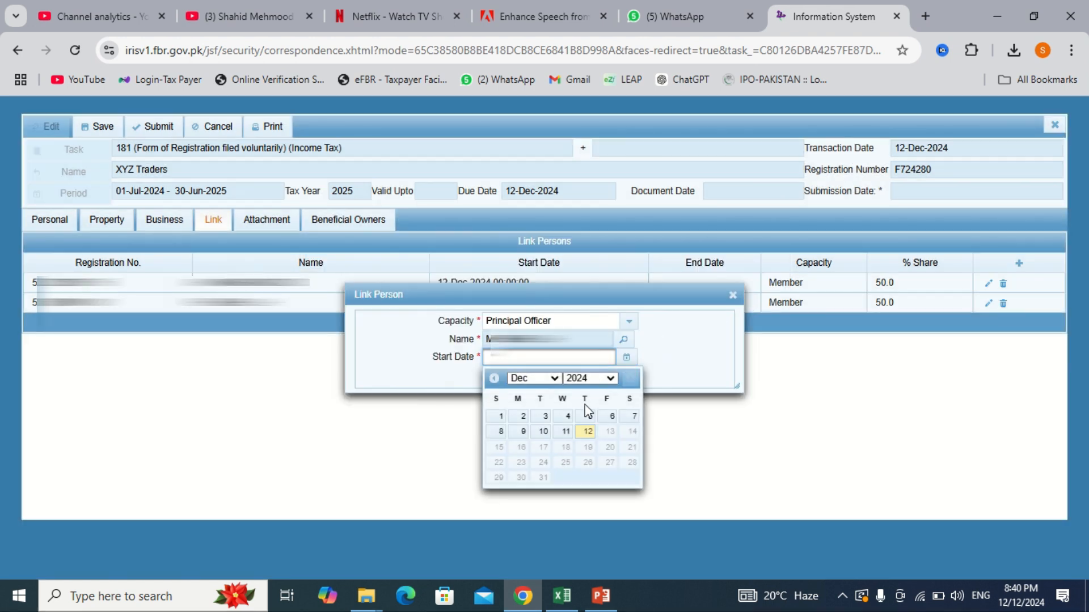
pyautogui.click(588, 433)
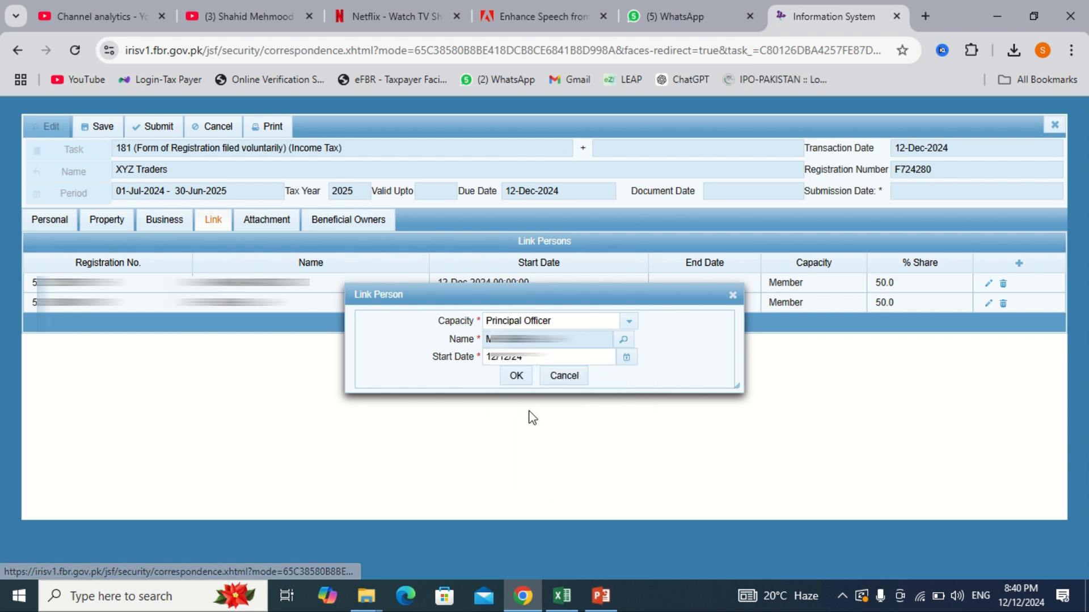
pyautogui.click(515, 377)
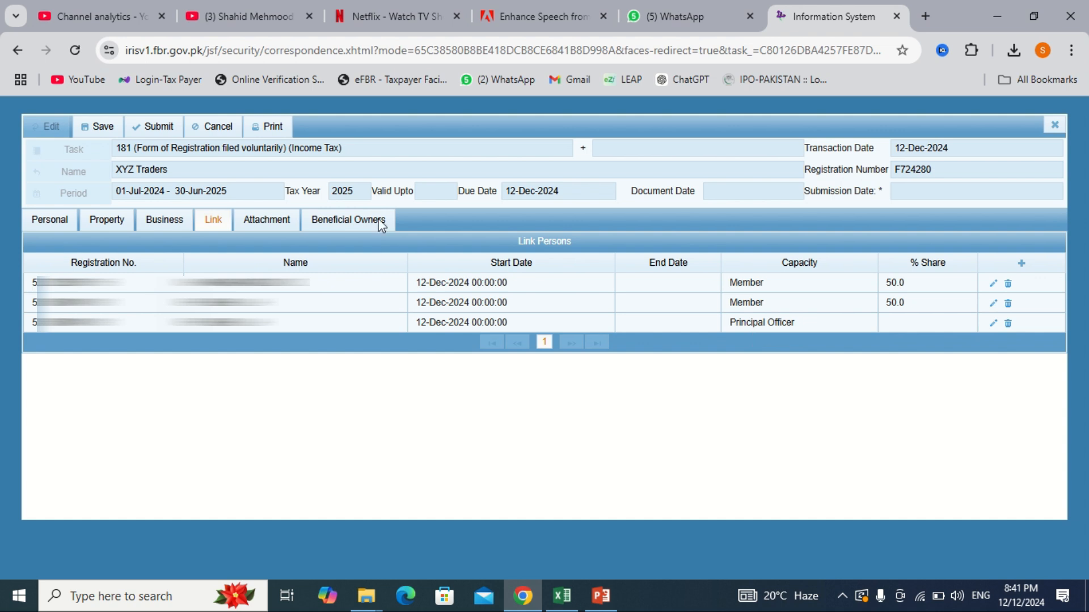
# Step: Save Form 181 and show the Attachment section listing document codes 111905 to 111910
pyautogui.click(105, 124)
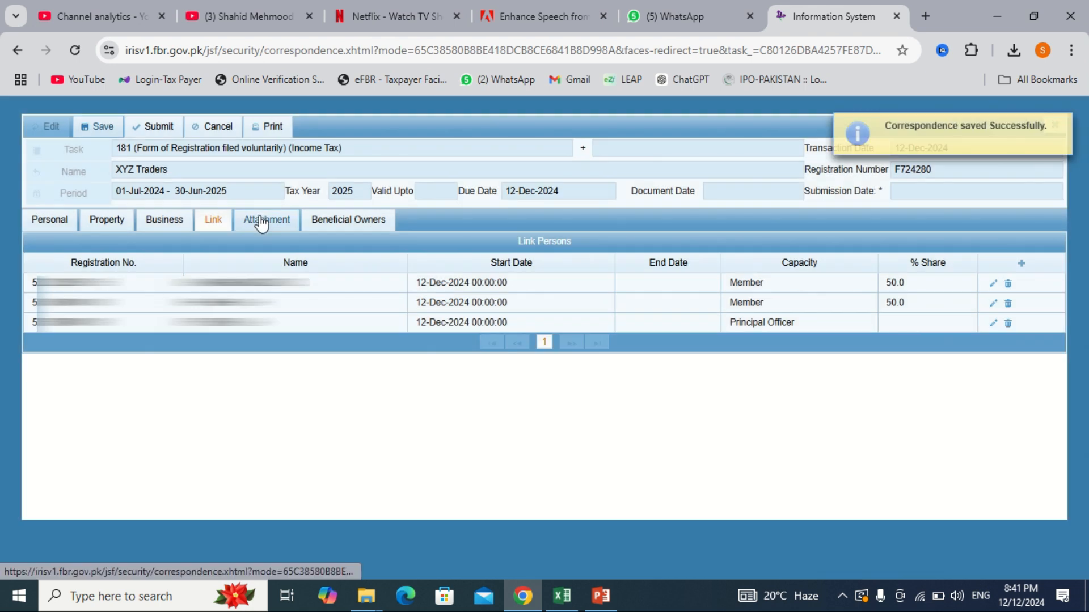
pyautogui.click(260, 216)
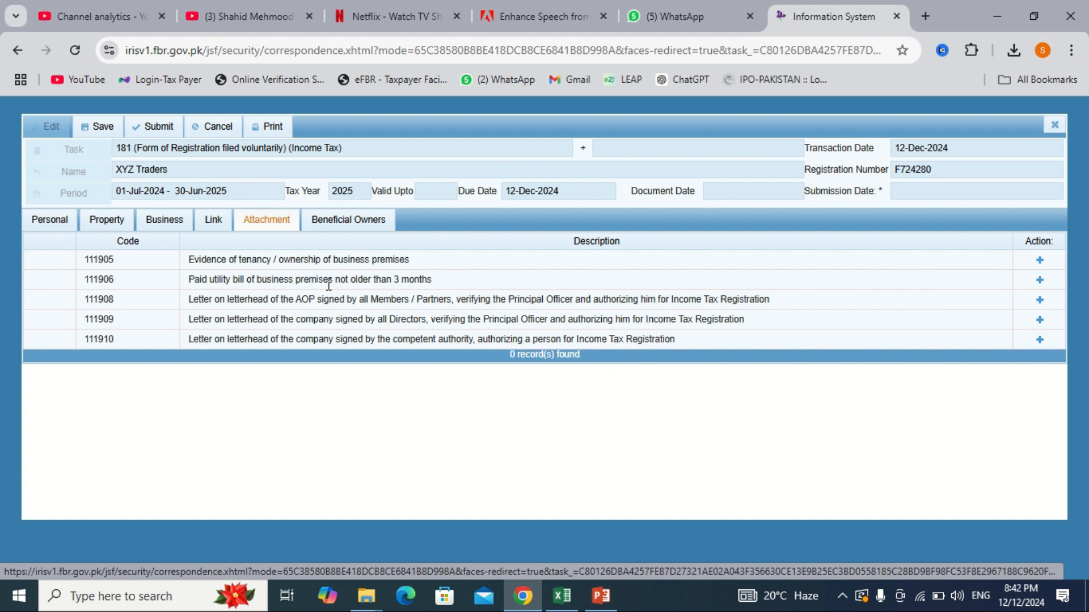
# Step: Add an attachment for code 111905, tenancy/ownership evidence, and open the file picker at Desktop
pyautogui.click(1039, 260)
pyautogui.click(687, 357)
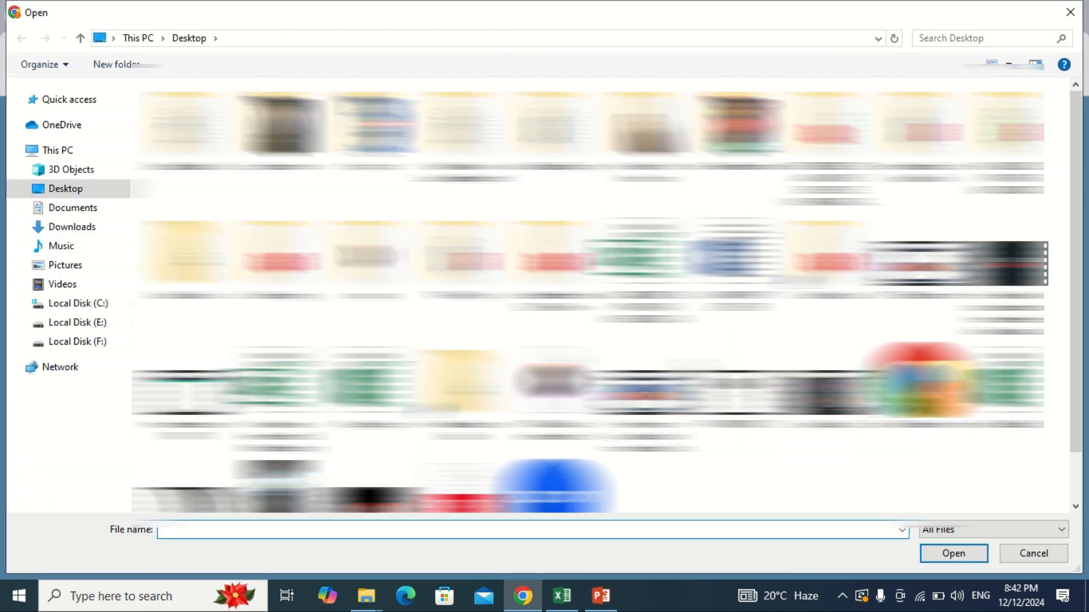
pyautogui.scroll(-1, 550, 422)
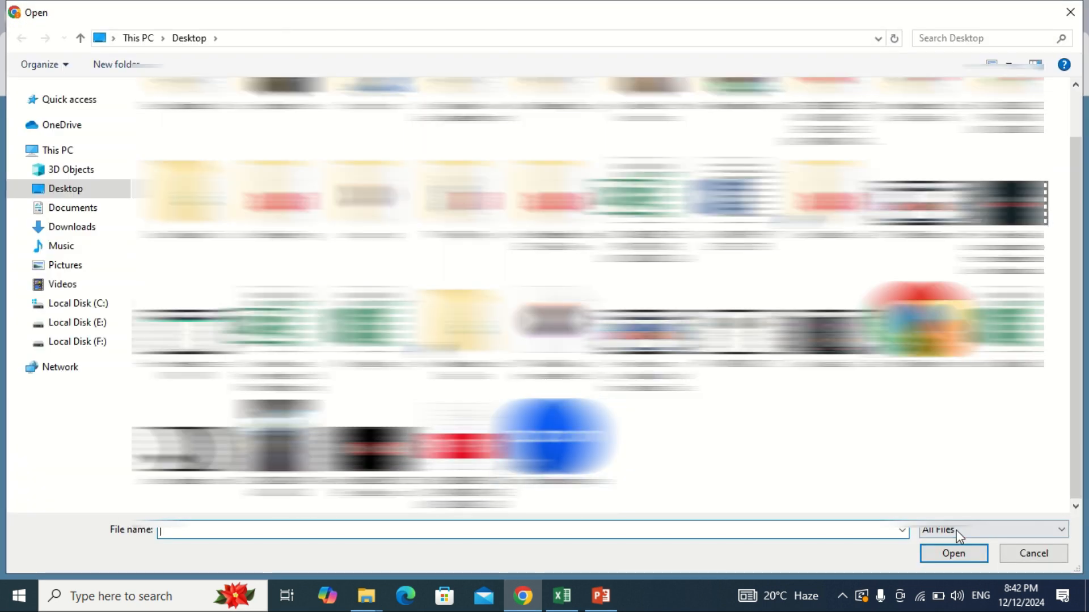
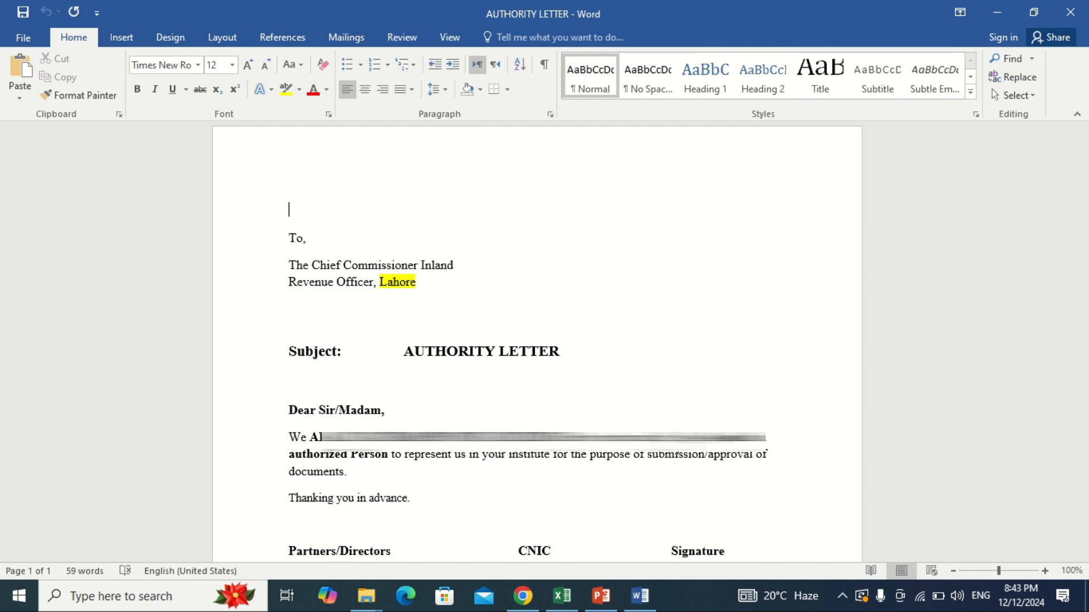
# Step: Check the signature table at the bottom of the Word authority letter, then go back to IRIS in Chrome
pyautogui.scroll(-5, 570, 462)
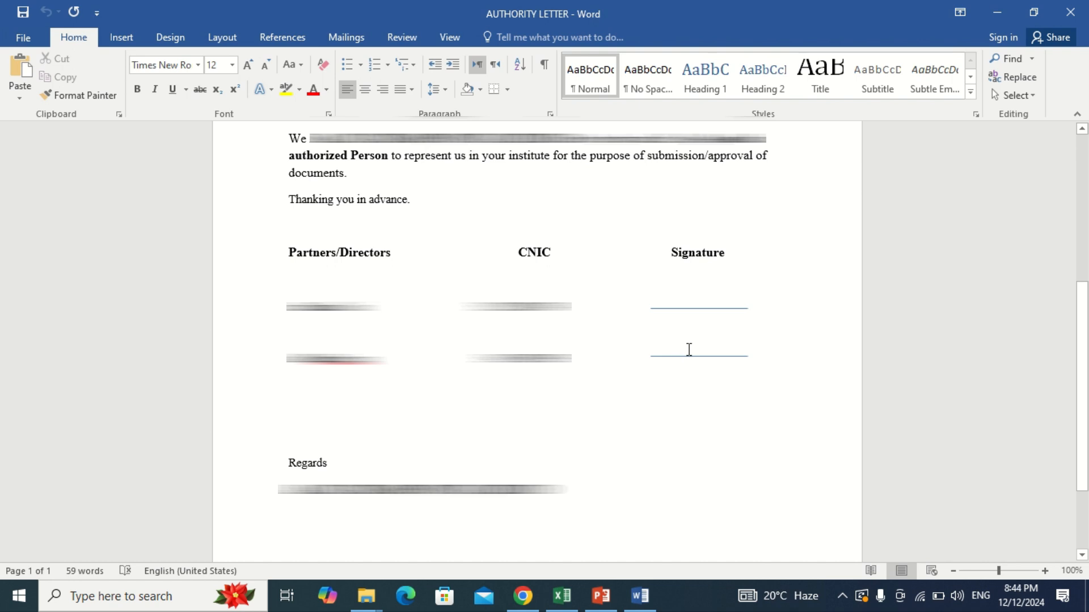
pyautogui.click(525, 600)
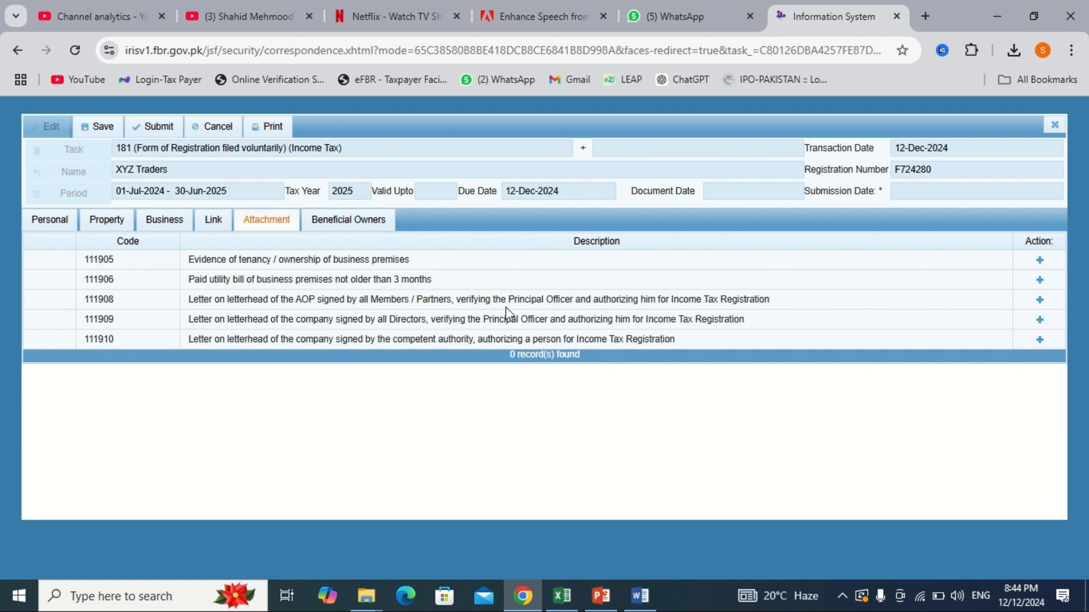
# Step: Switch Form 181 to its Beneficial Owners tab, which has no owners recorded yet
pyautogui.click(347, 221)
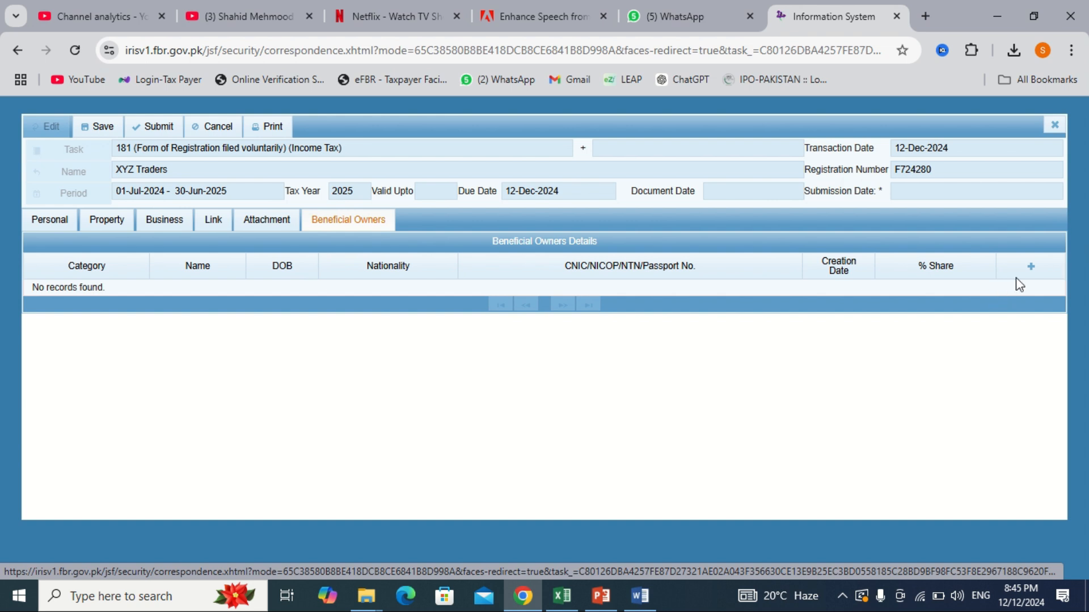
# Step: Add a new beneficial owner in the 25%+ direct shareholding category, entering the owner's name and father's name
pyautogui.click(1031, 267)
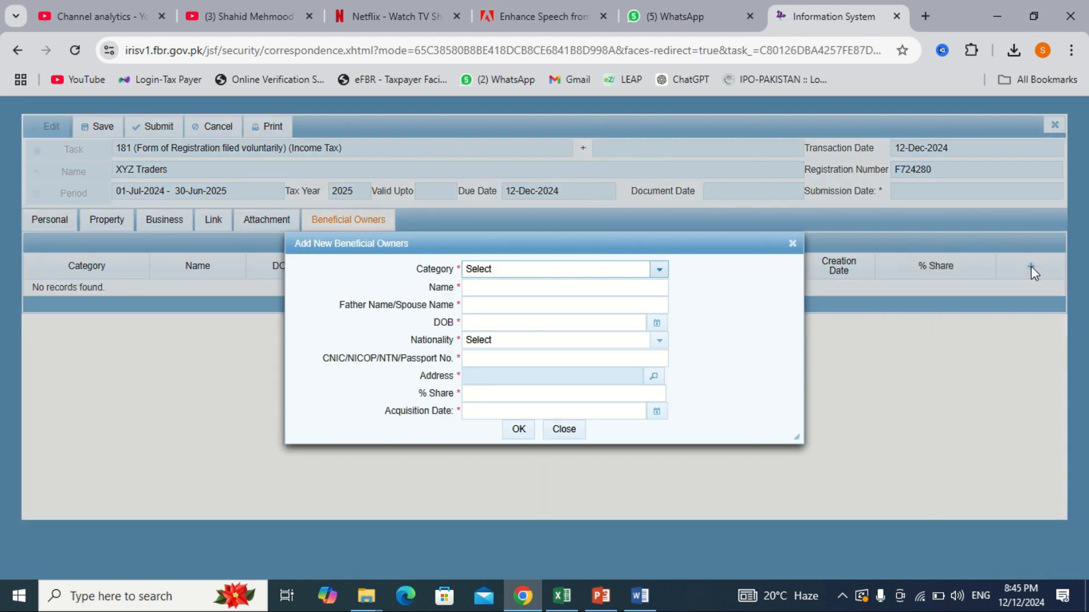
pyautogui.click(645, 278)
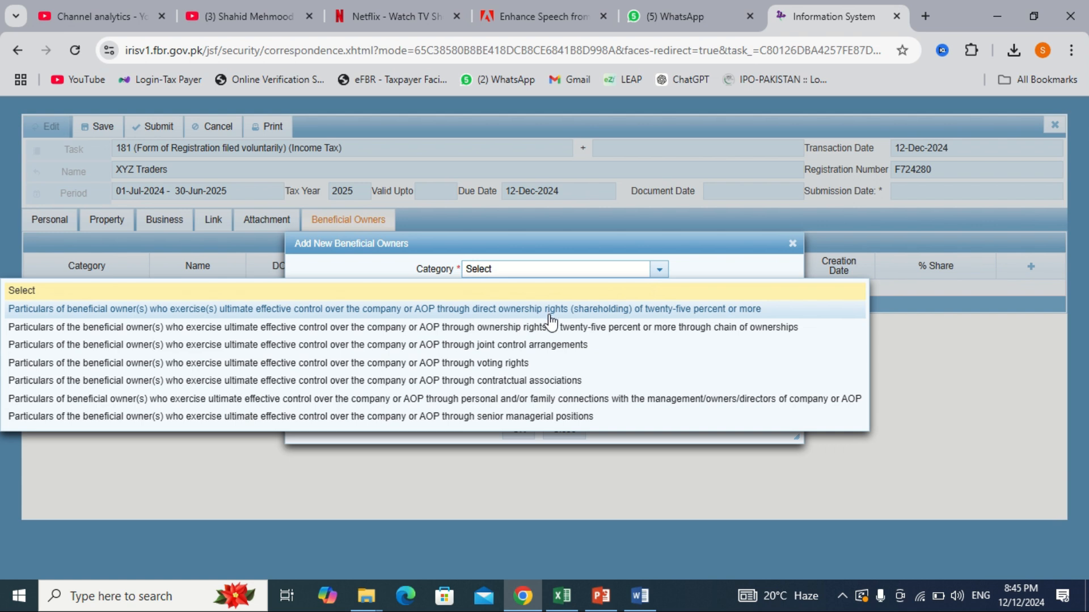
pyautogui.click(590, 309)
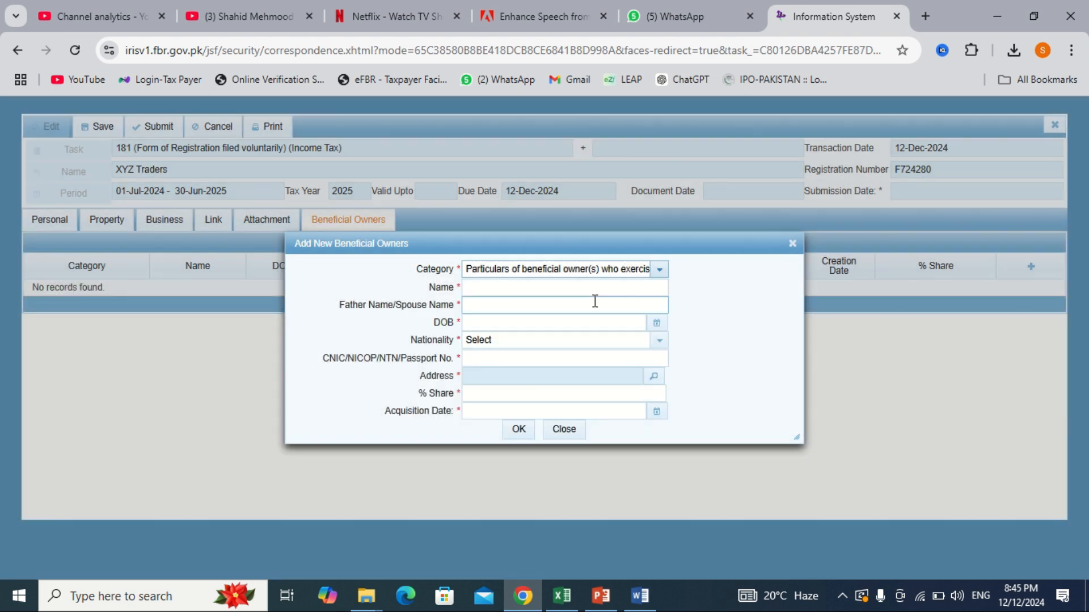
pyautogui.click(568, 297)
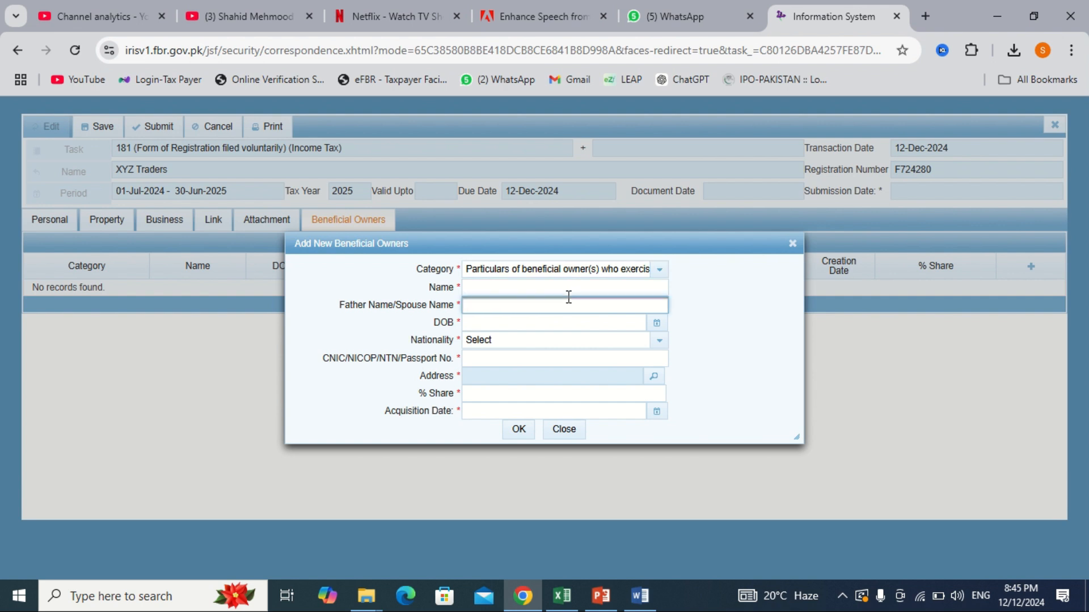
pyautogui.click(554, 290)
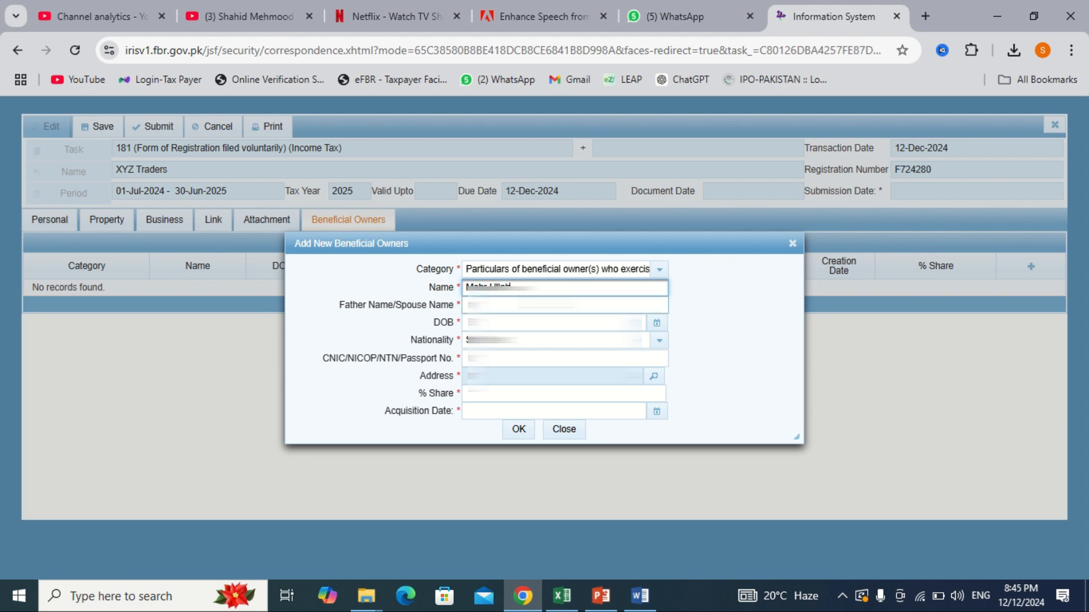
pyautogui.press('Tab')
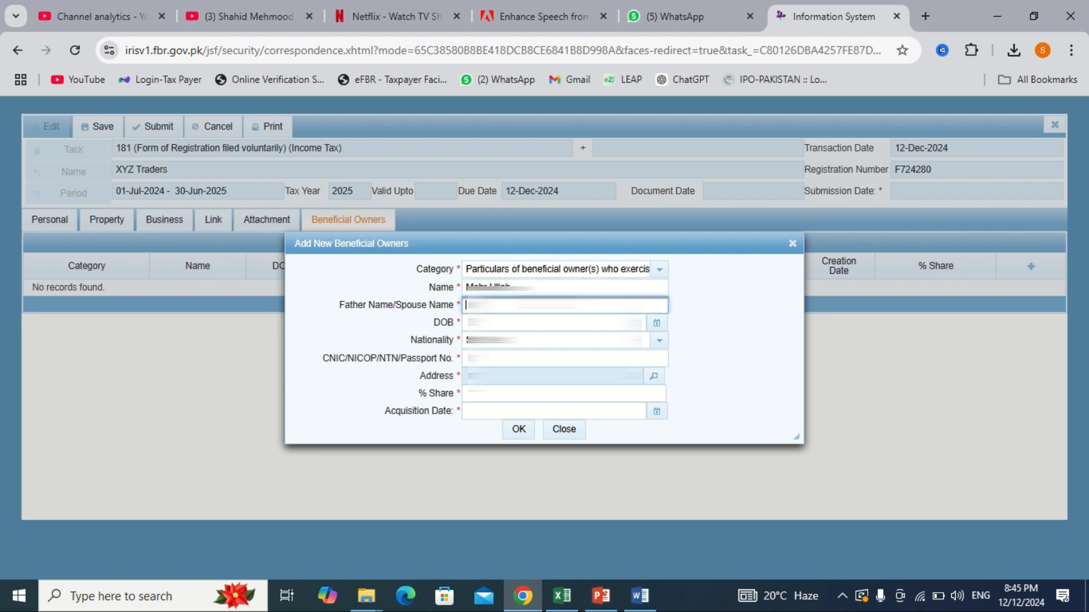
pyautogui.write('Muhammad A')
pyautogui.press('Tab')
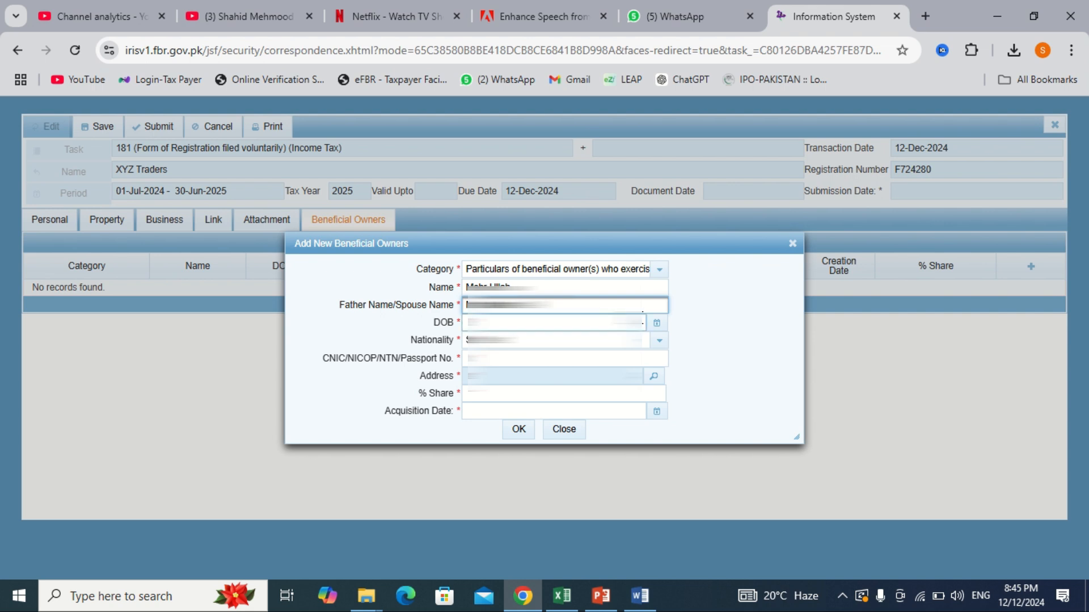
# Step: Set the owner's birth day to the 12th and nationality to Pakistan, and paste the CNIC number
pyautogui.click(654, 323)
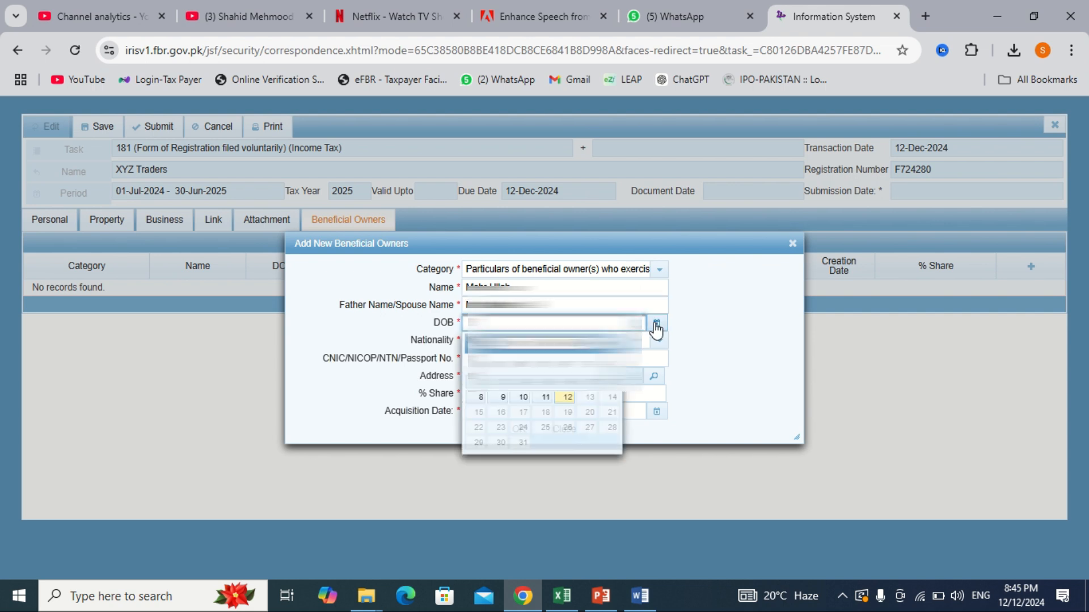
pyautogui.click(567, 398)
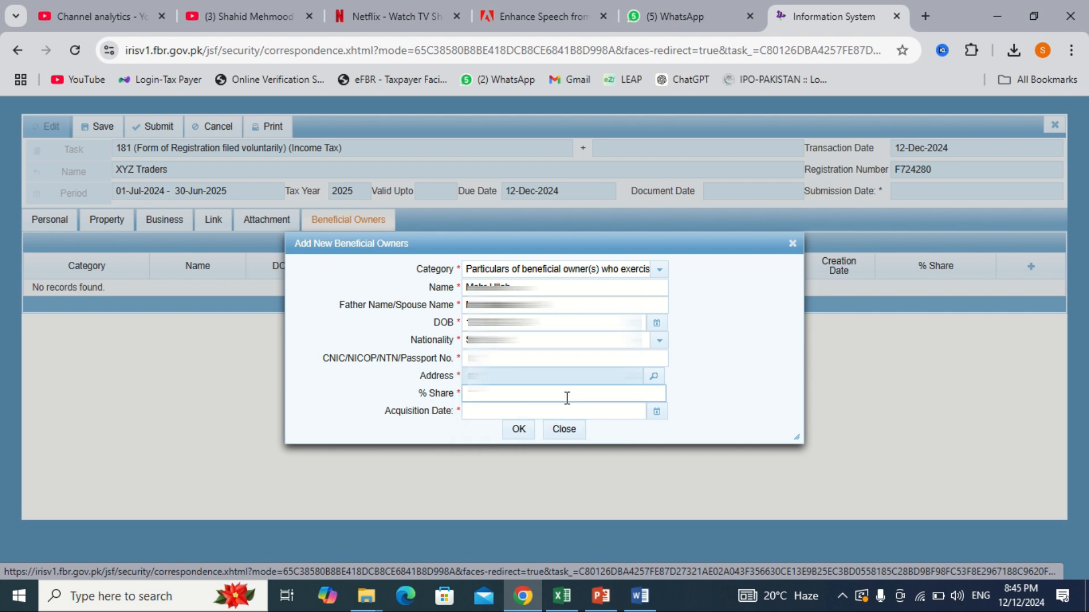
pyautogui.click(657, 340)
pyautogui.scroll(-15, 559, 417)
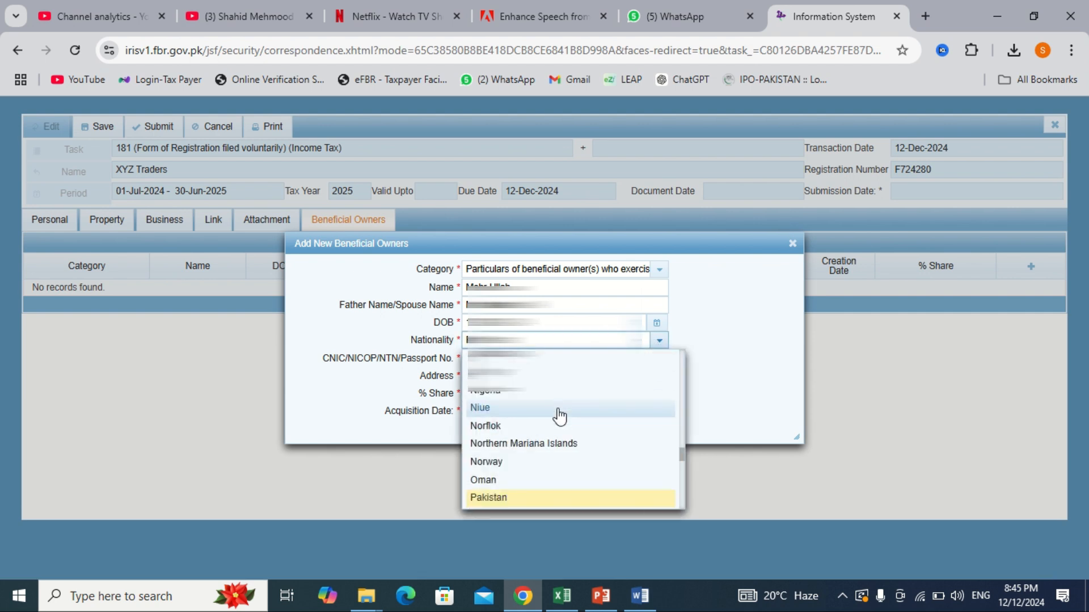
pyautogui.click(530, 497)
pyautogui.press('Tab')
pyautogui.hotkey('ctrl', 'v')
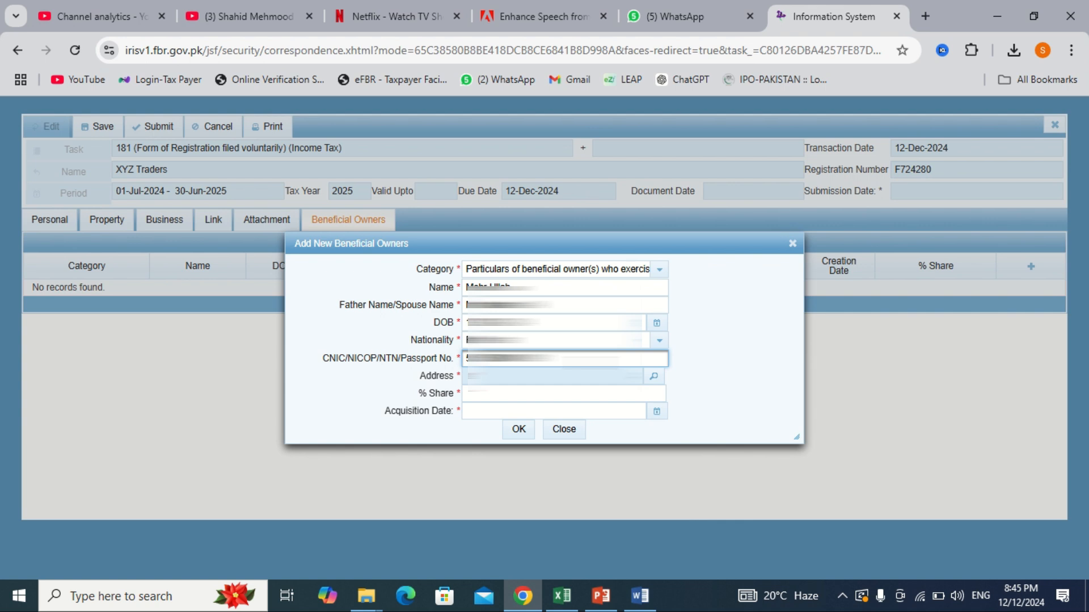
# Step: Fill in the owner's address as a Residential Property measured in Marla, with the matching city
pyautogui.click(654, 375)
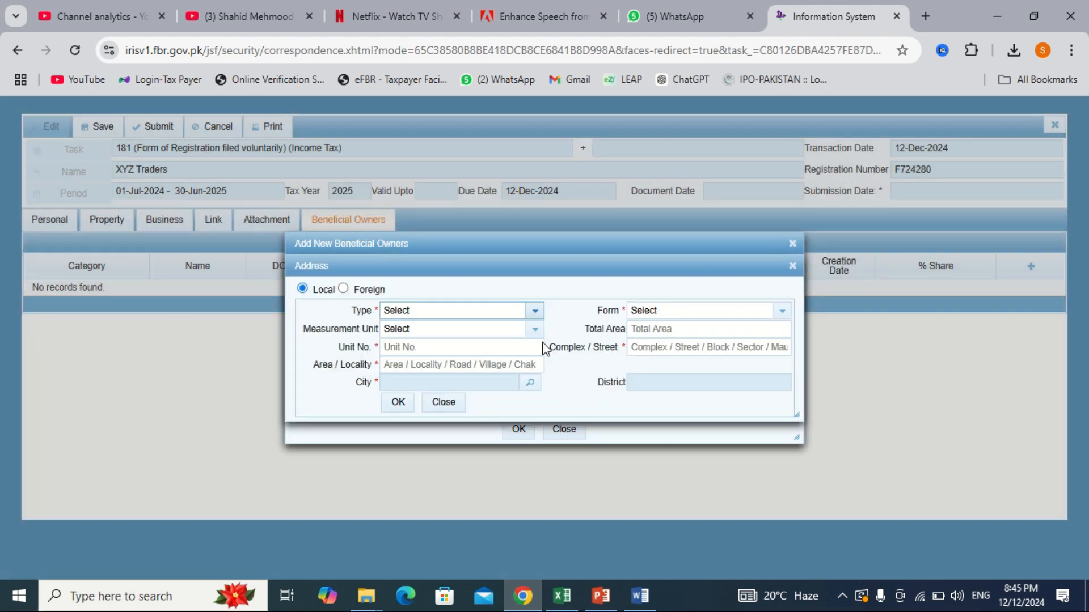
pyautogui.click(512, 311)
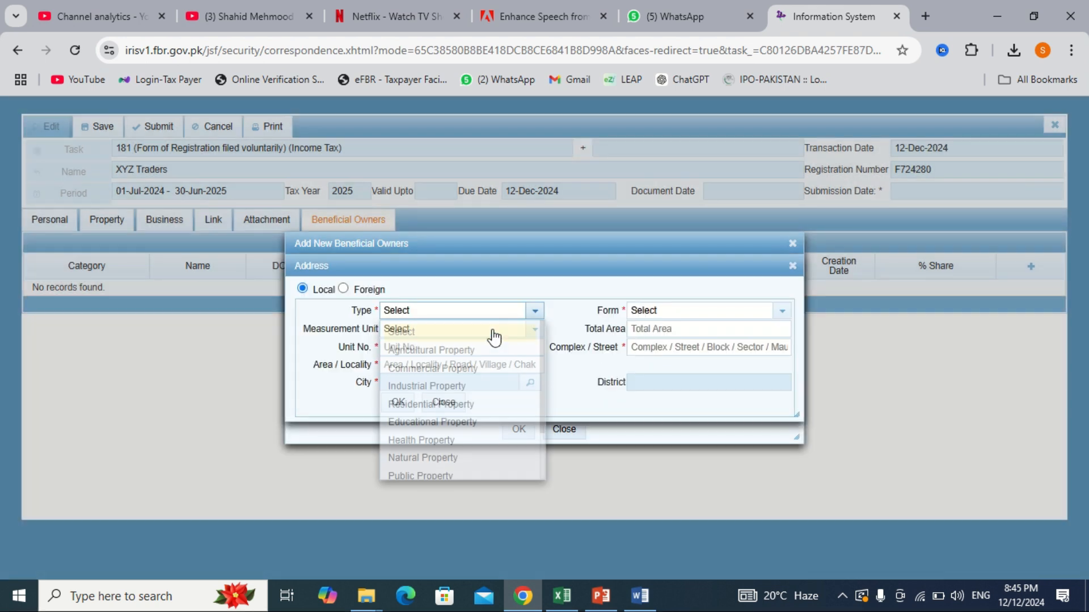
pyautogui.click(448, 405)
pyautogui.click(418, 330)
pyautogui.click(413, 456)
pyautogui.click(670, 319)
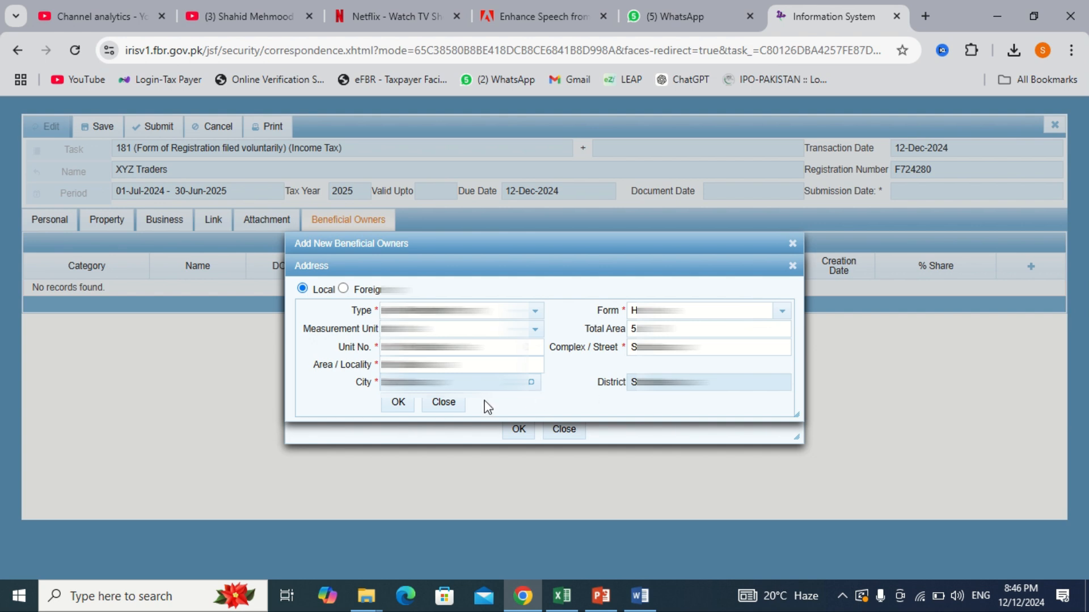
pyautogui.click(399, 403)
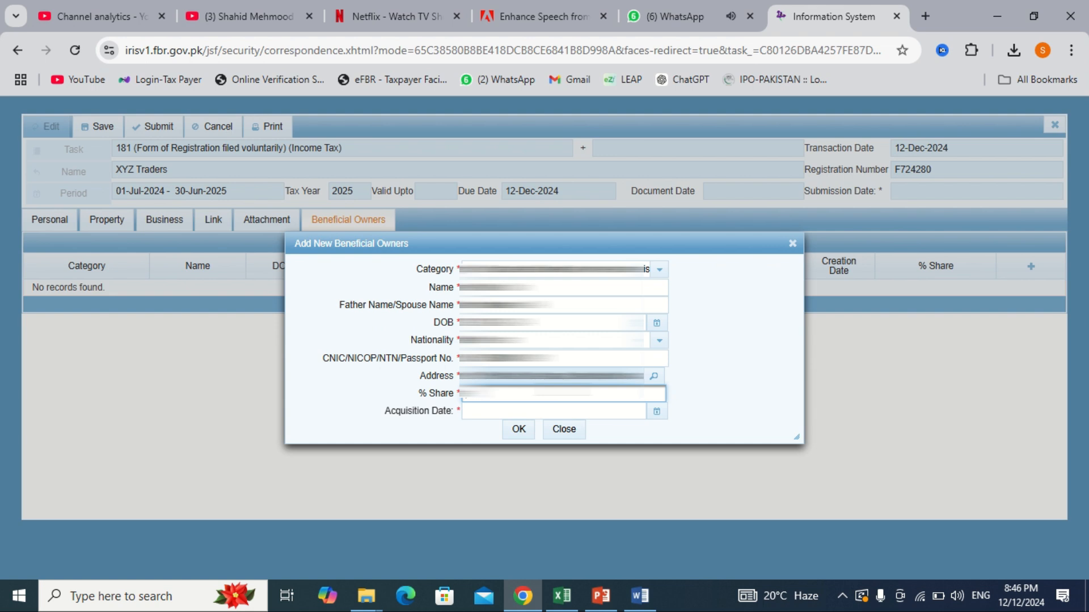
# Step: Complete the 50% share with acquisition date 12-12-2024 and add the beneficial owner
pyautogui.write('0')
pyautogui.click(656, 411)
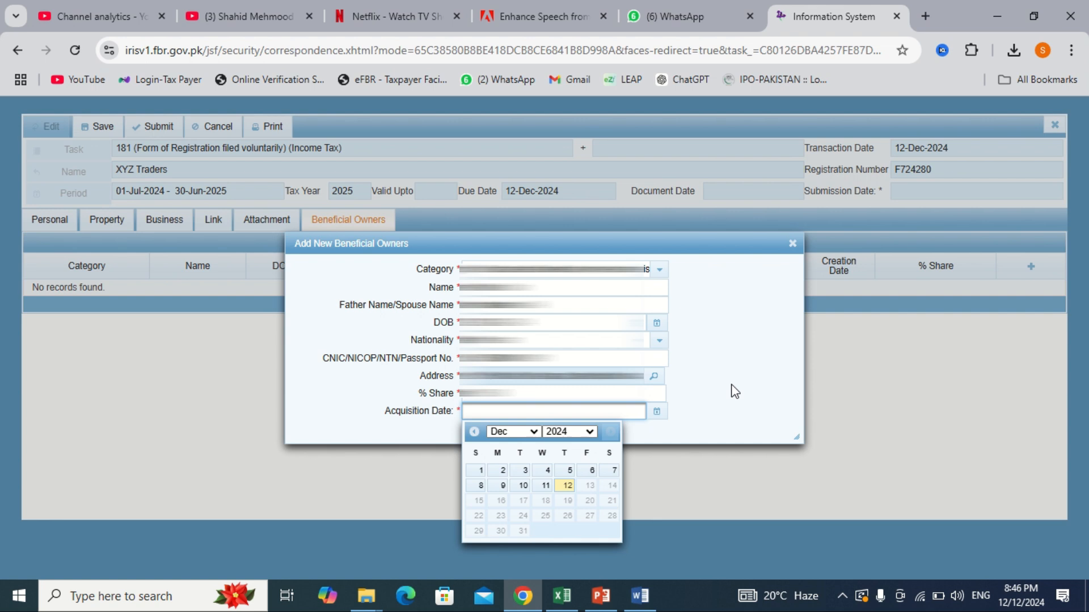
pyautogui.click(567, 485)
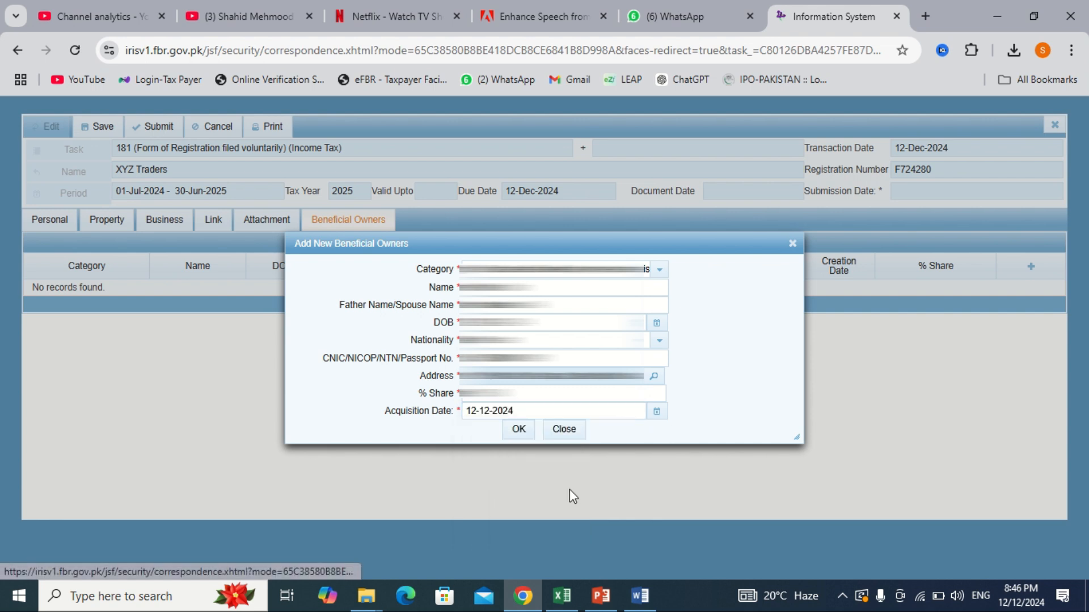
pyautogui.click(576, 430)
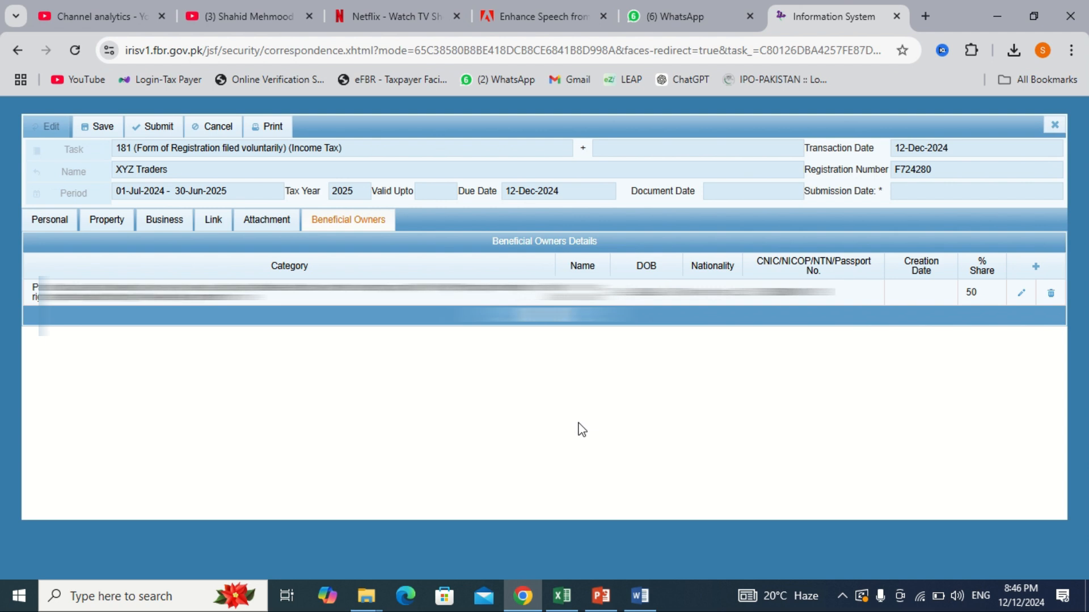
pyautogui.click(1038, 269)
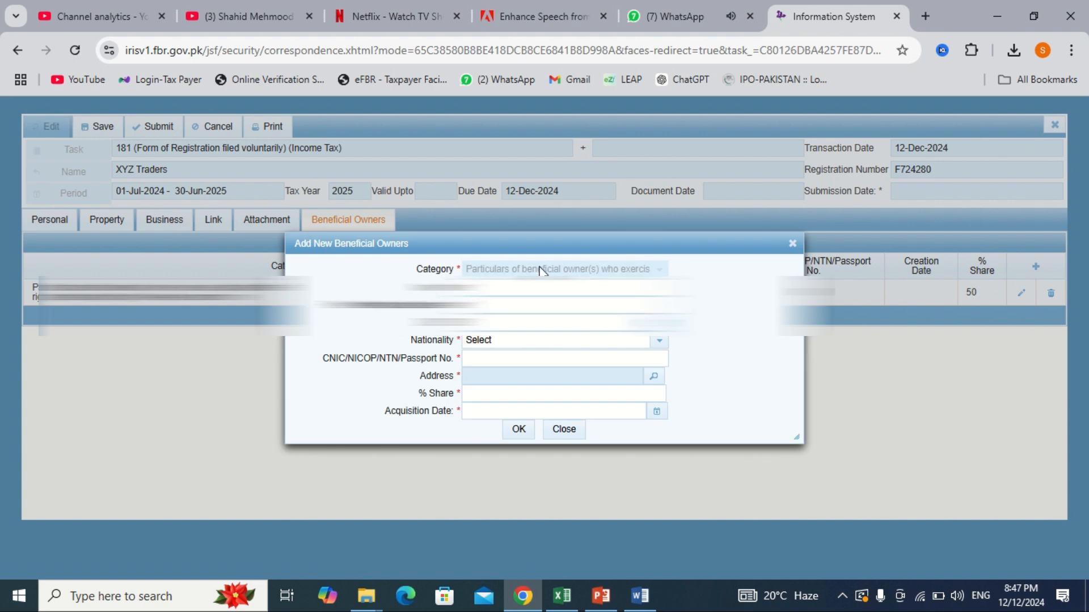
pyautogui.click(572, 431)
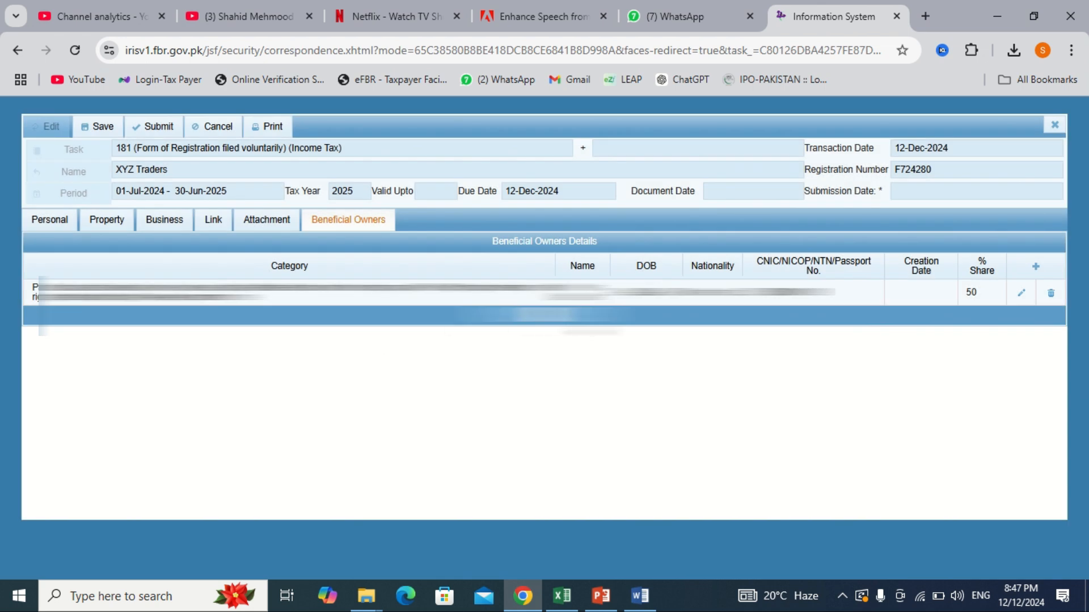
pyautogui.click(99, 129)
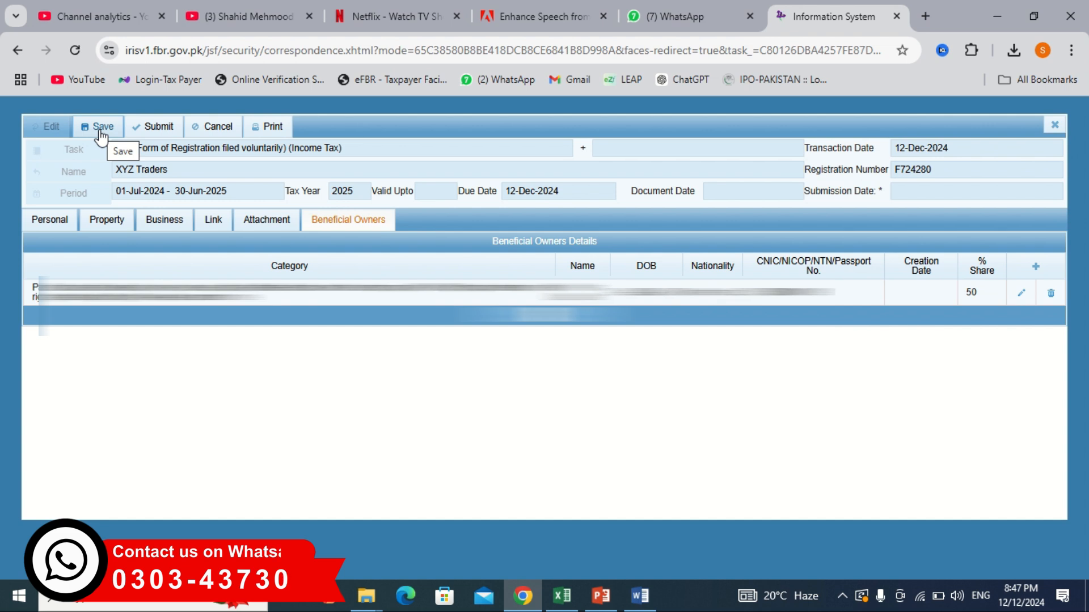
# Step: Save and submit Form 181, confirming the submission with Yes
pyautogui.click(105, 136)
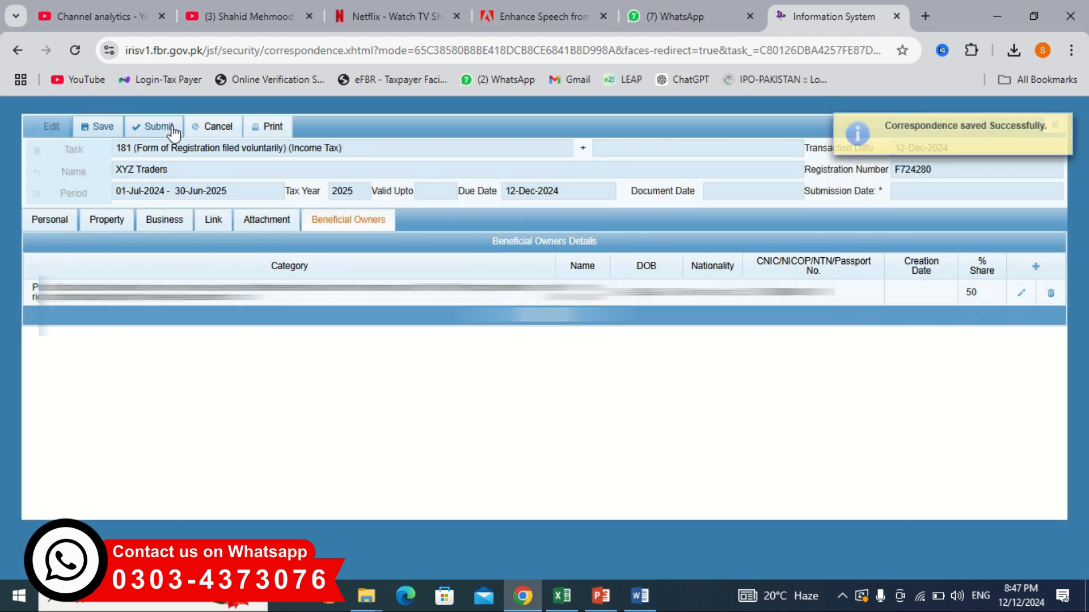
pyautogui.click(156, 127)
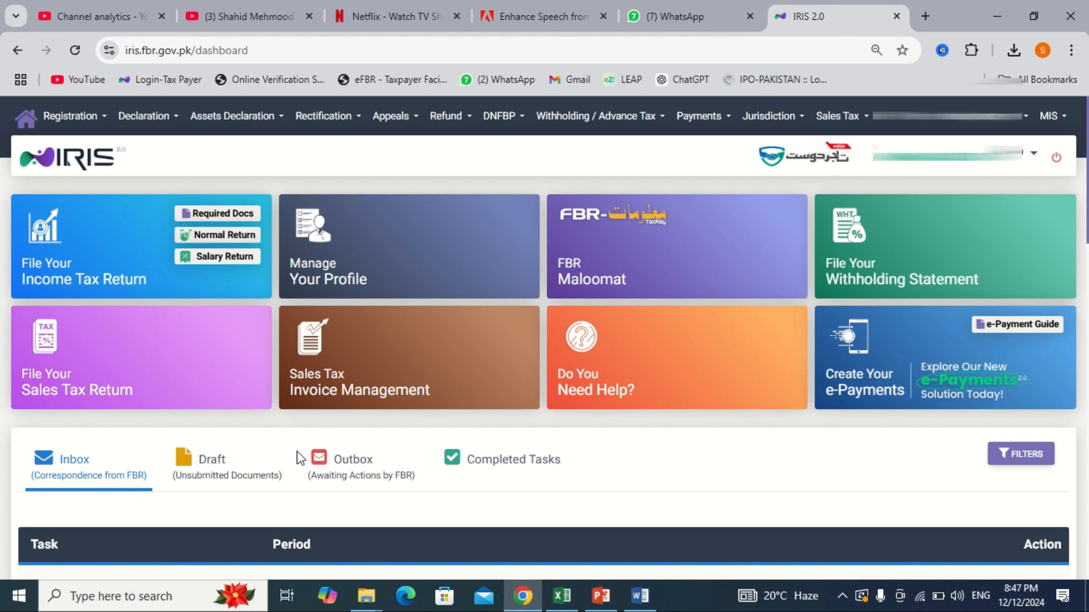
pyautogui.click(243, 478)
pyautogui.scroll(-2, 242, 478)
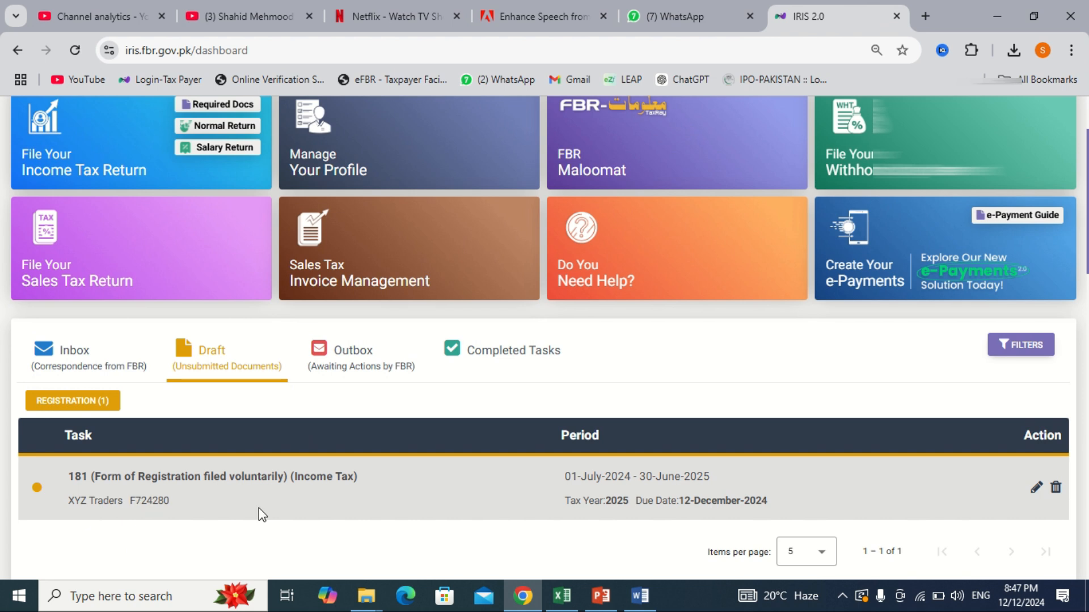
# Step: Log out of the current IRIS account and dismiss the scam-alert warning notice
pyautogui.scroll(2, 489, 526)
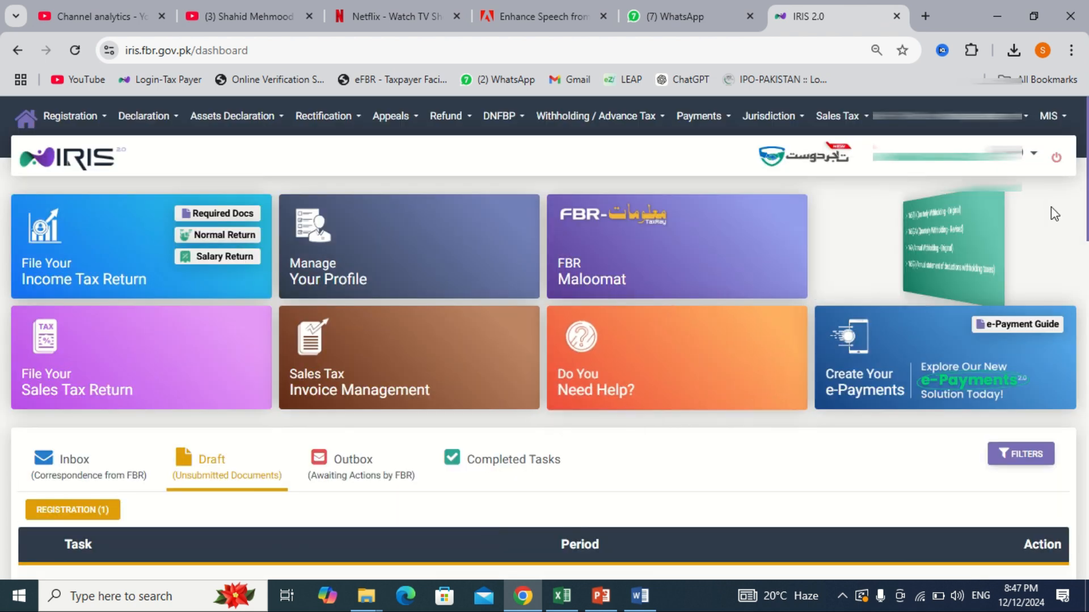
pyautogui.click(1058, 166)
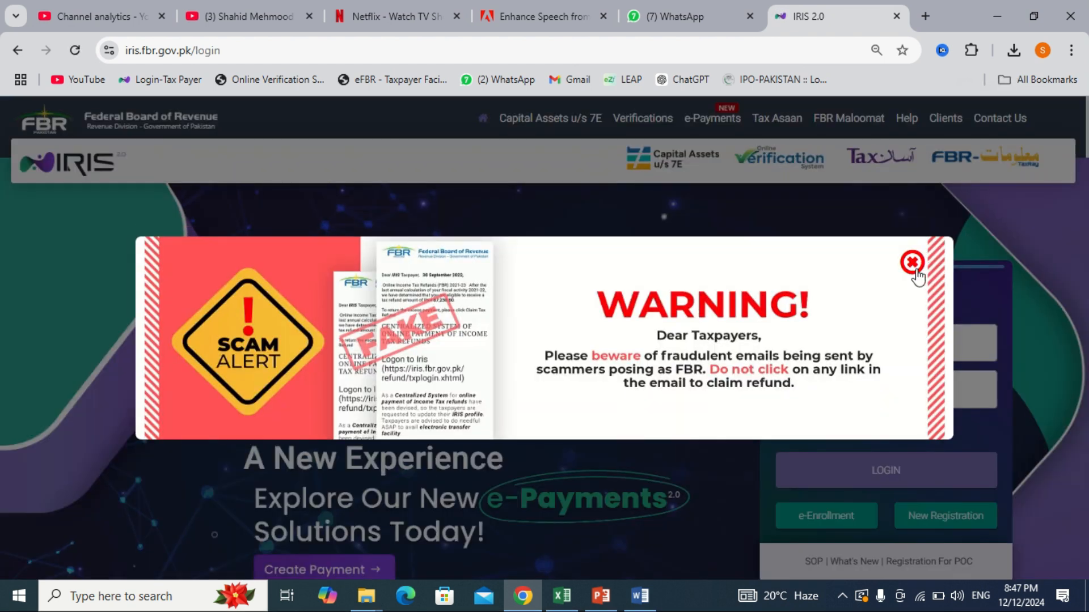
pyautogui.click(912, 262)
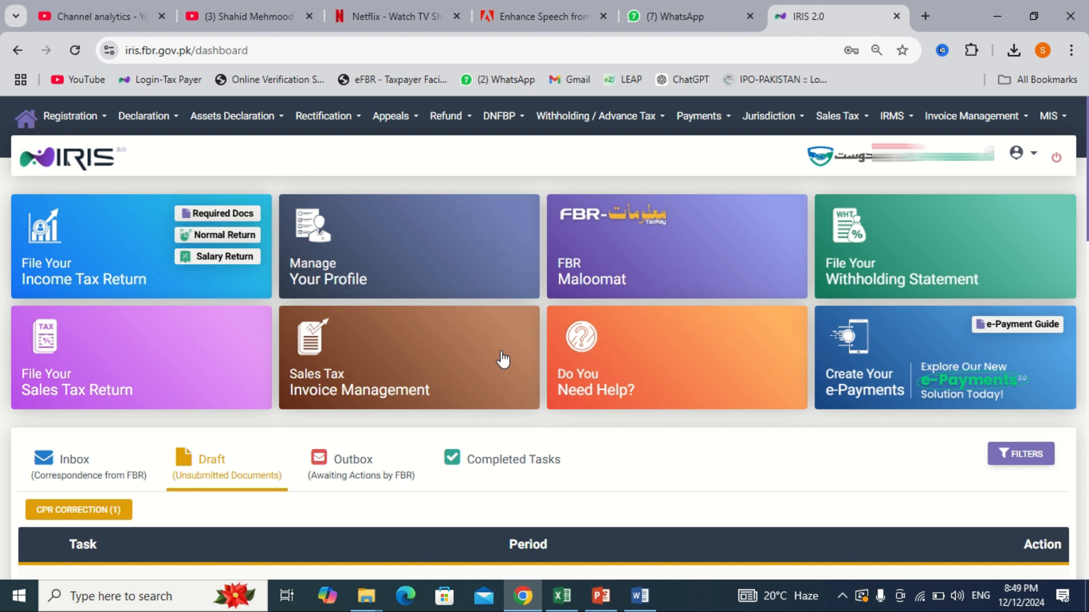
pyautogui.click(1062, 120)
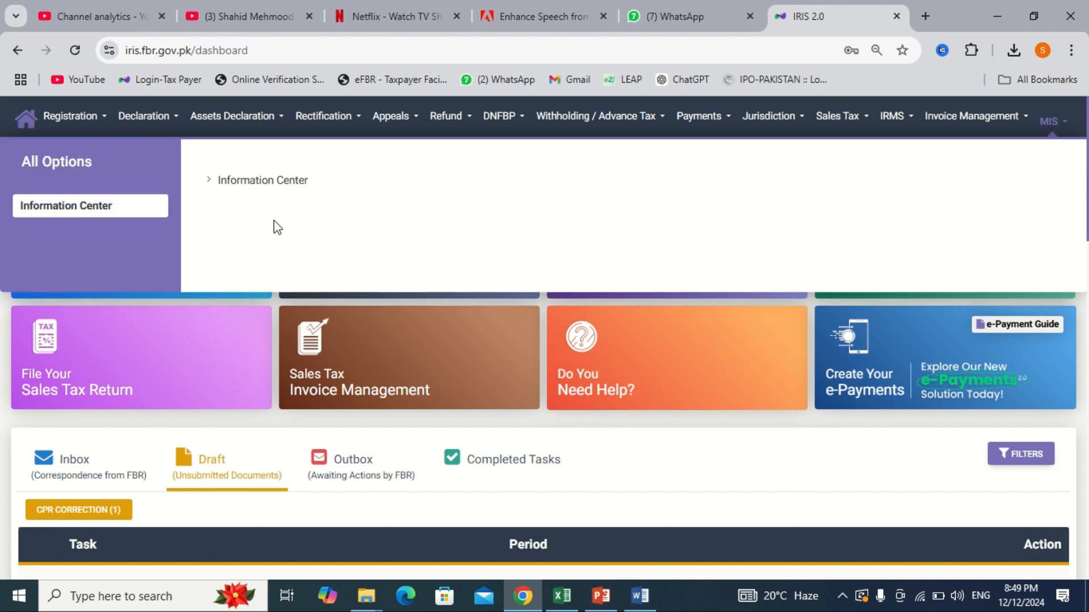
pyautogui.click(266, 187)
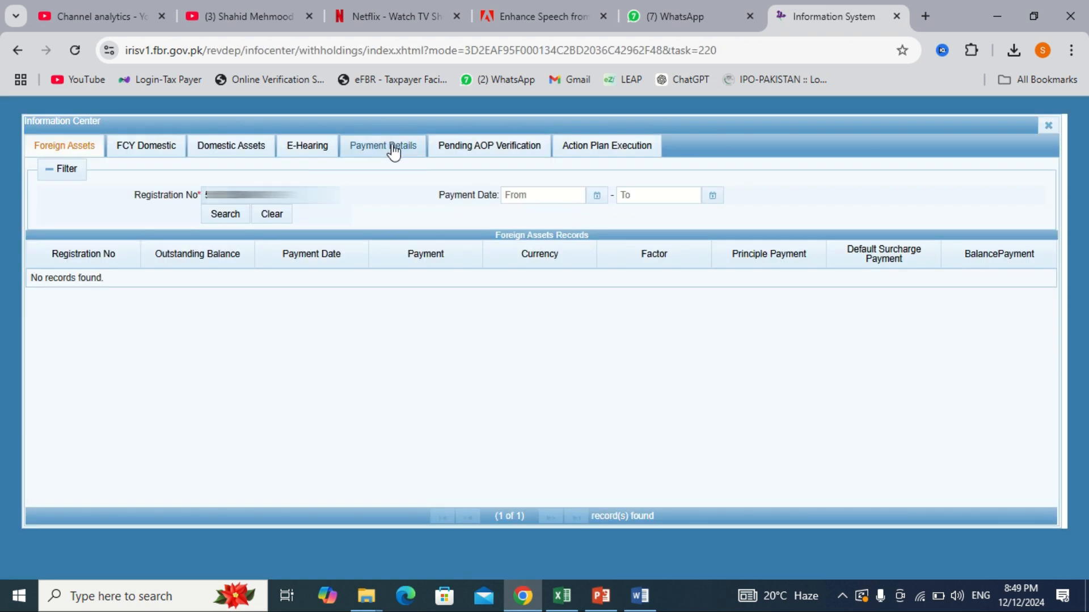
pyautogui.click(474, 152)
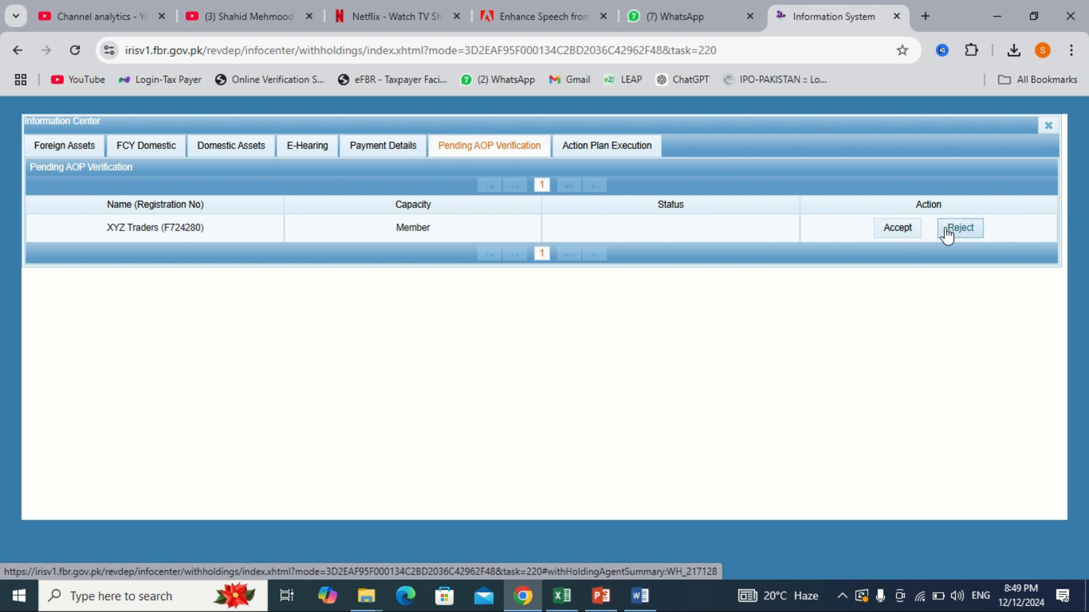
pyautogui.click(906, 232)
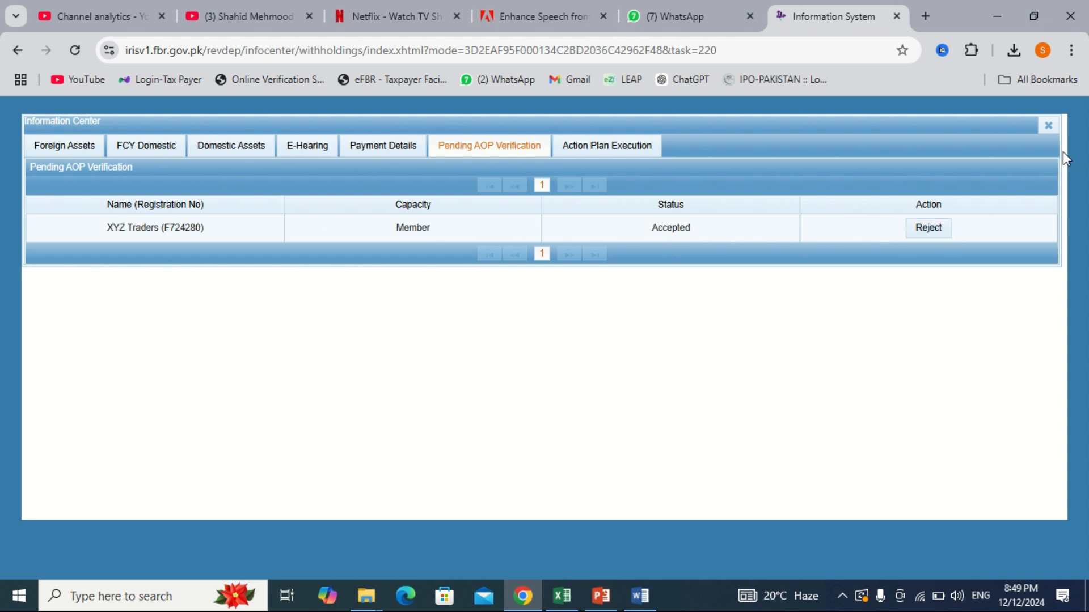
pyautogui.click(1049, 126)
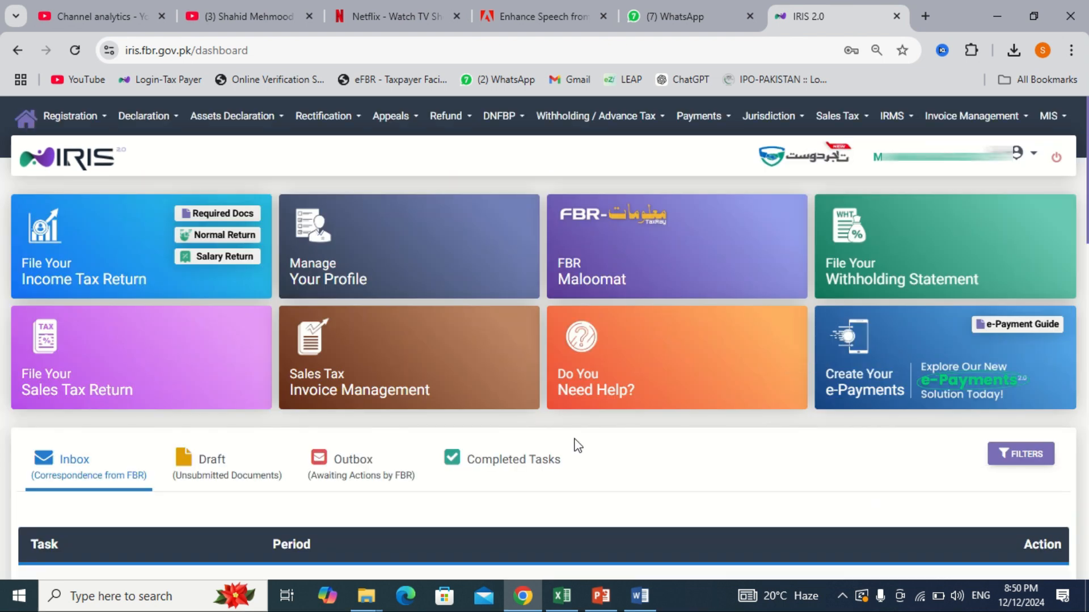
# Step: Open XYZ Traders' Form 181 draft for tax year 2025 from the Draft list for editing
pyautogui.click(213, 459)
pyautogui.scroll(-1, 214, 464)
pyautogui.scroll(-1, 214, 464)
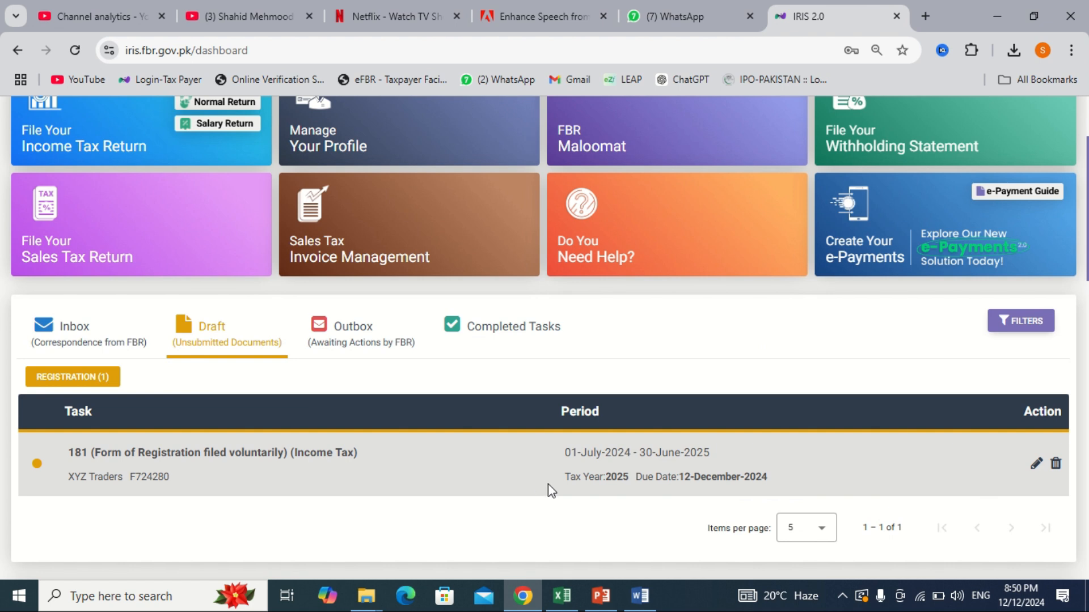
pyautogui.click(1033, 468)
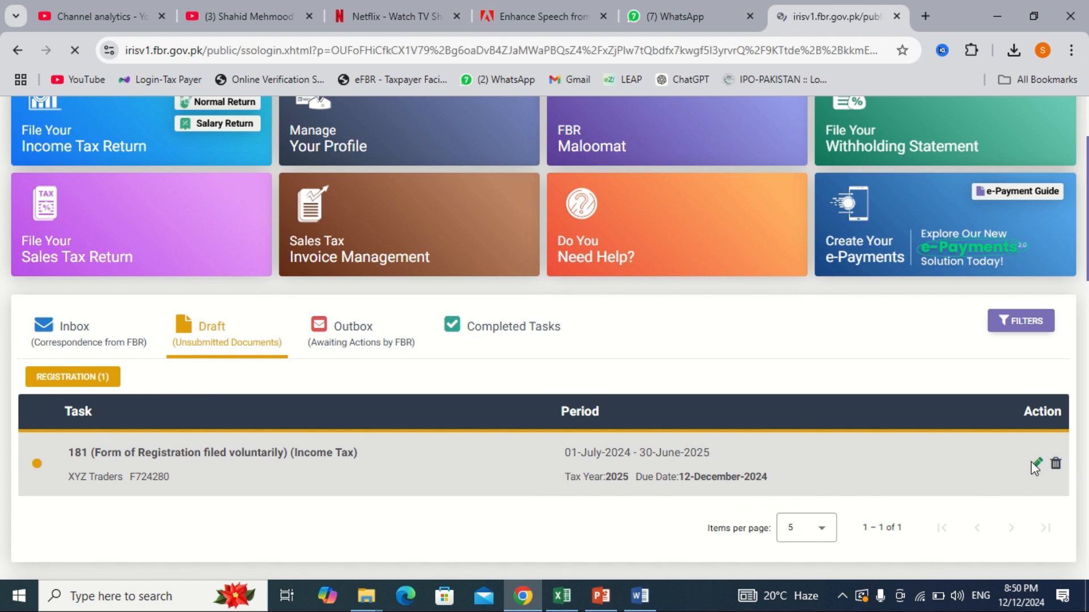